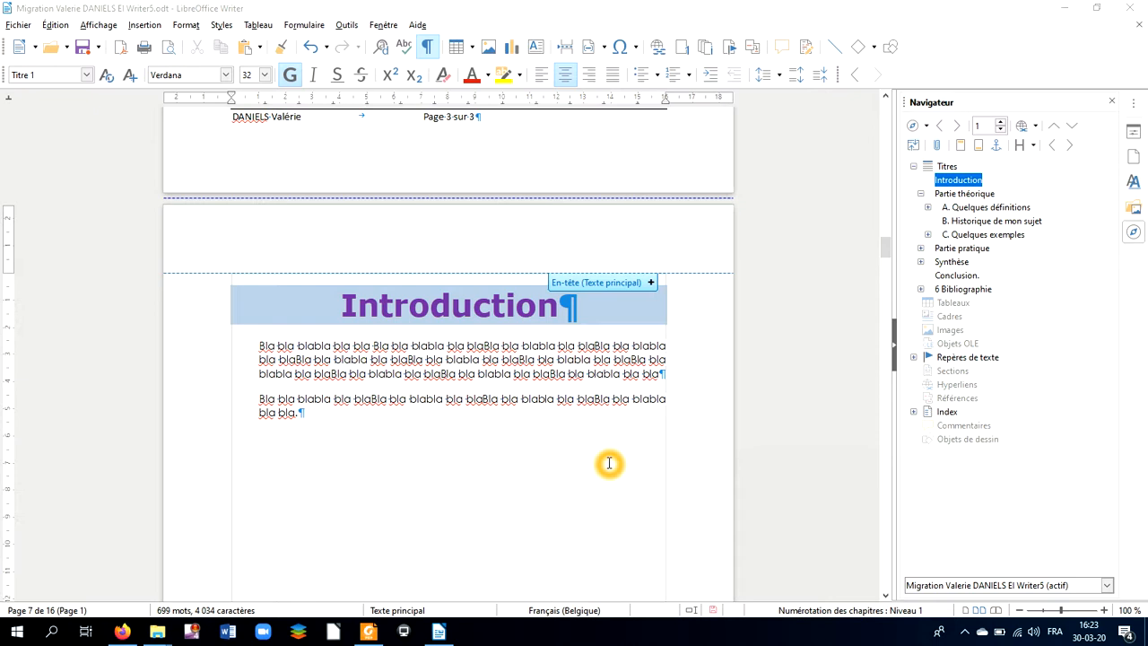
Step: Add an empty Texte principal header above the Introduction heading on page 7
left_click(422, 255)
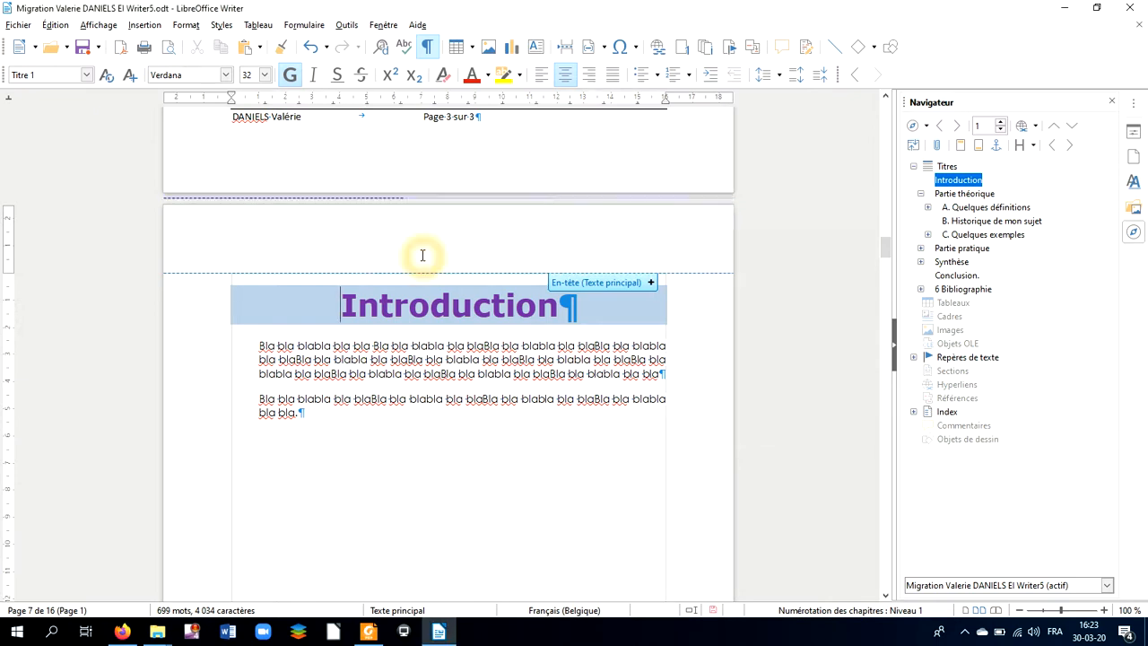
left_click(640, 261)
left_click(643, 283)
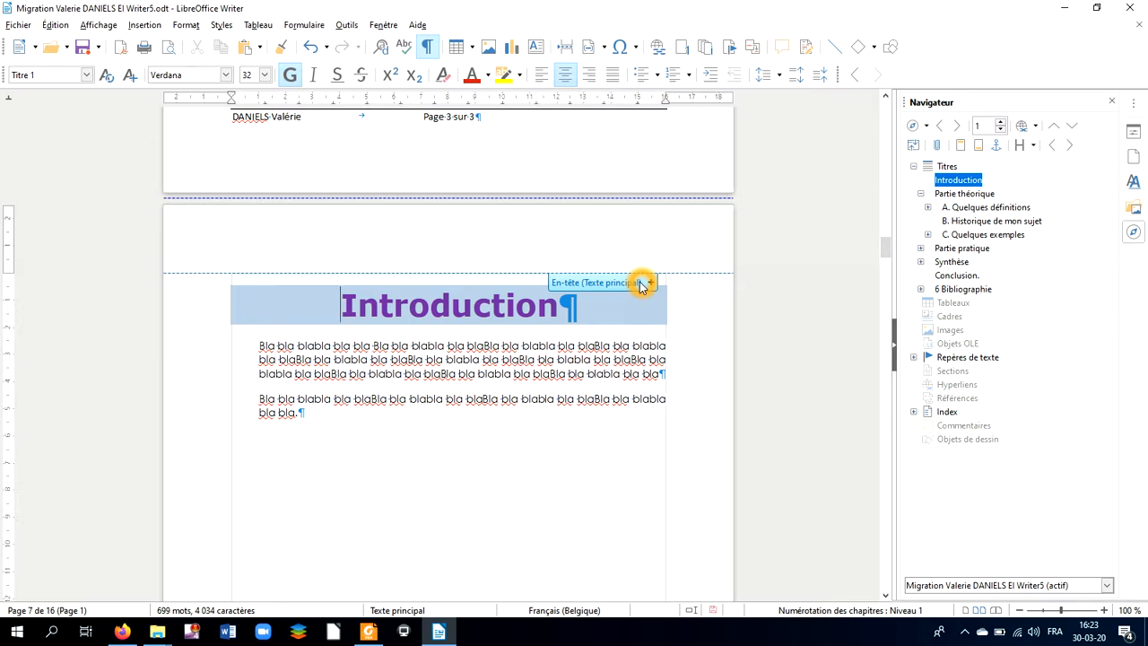
left_click(622, 260)
left_click(583, 257)
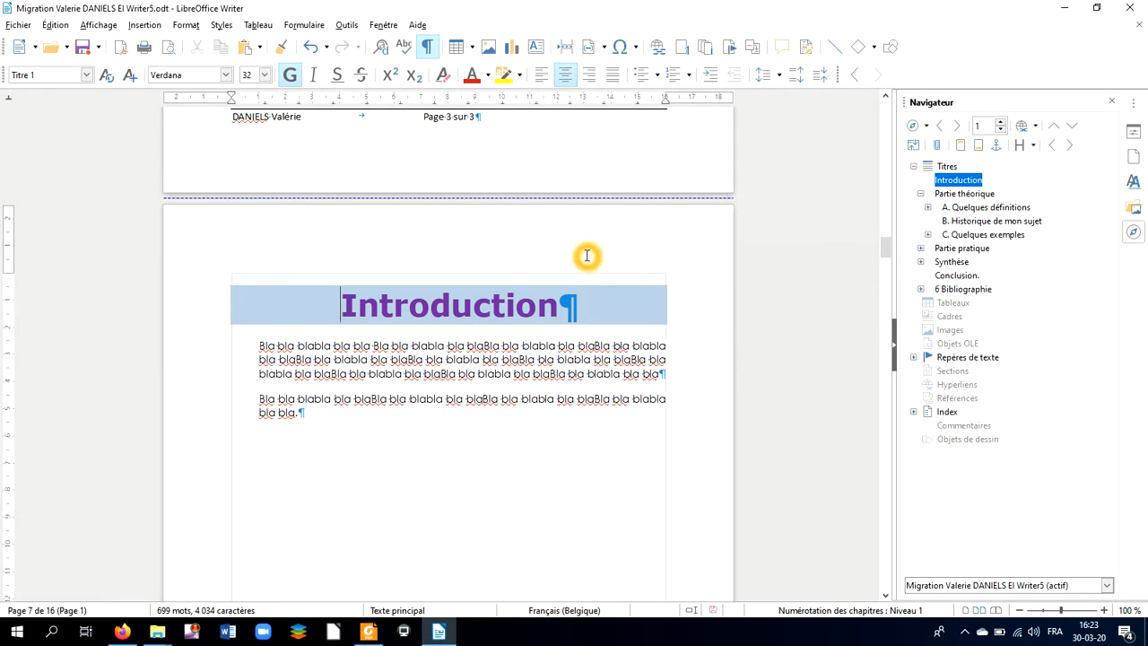
left_click(604, 260)
left_click(643, 262)
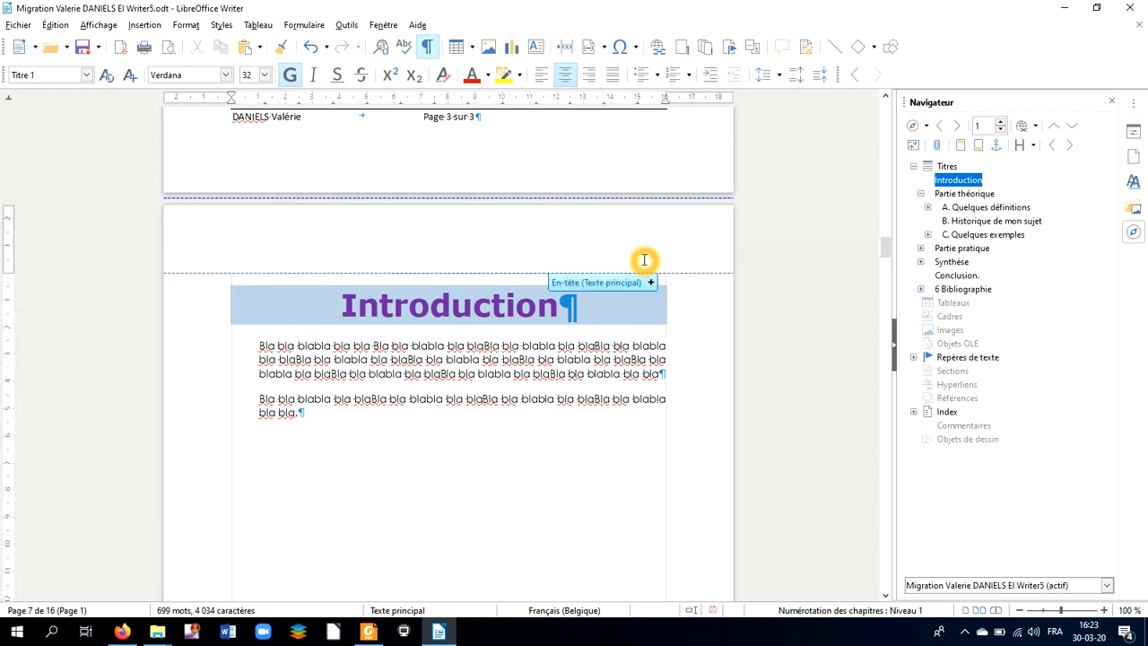
left_click(652, 284)
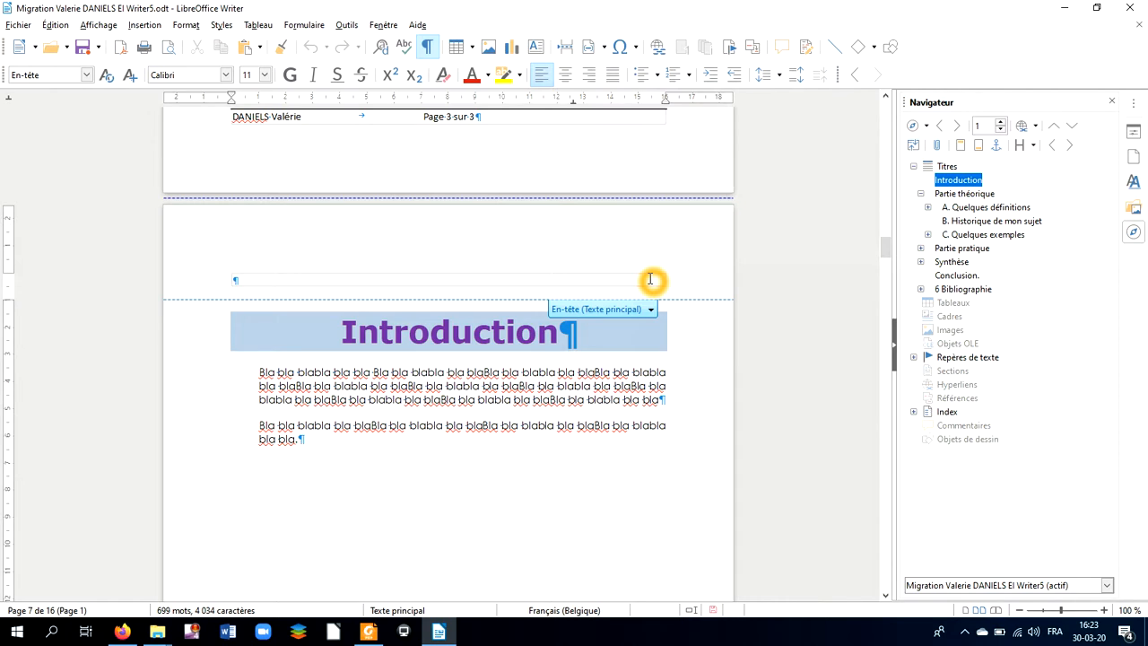
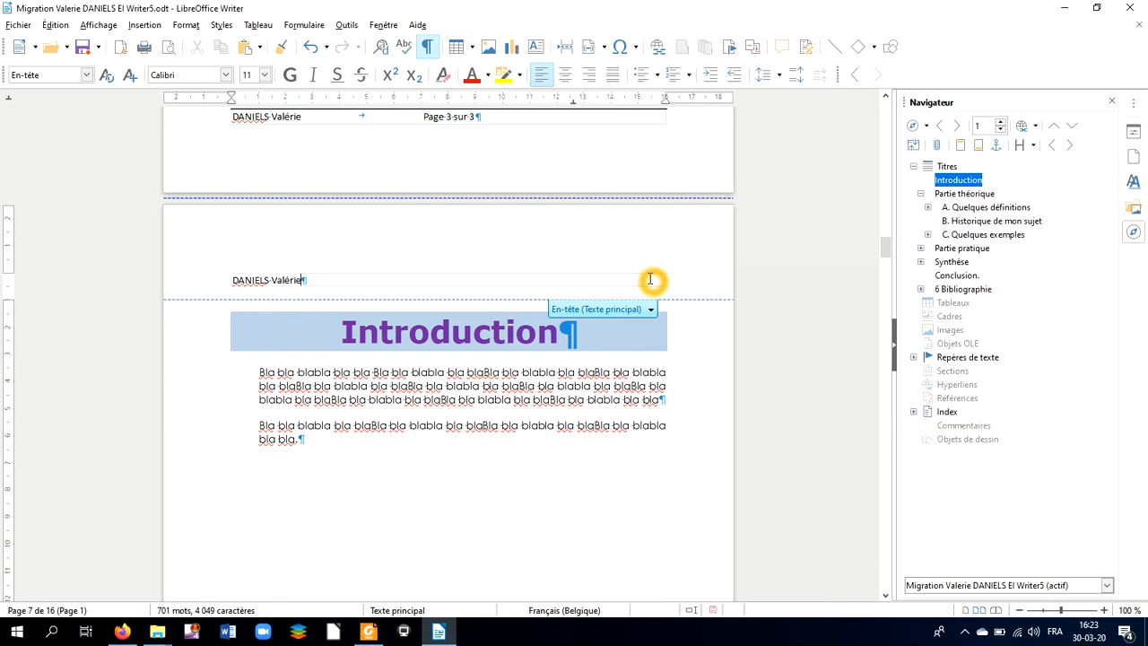
Step: Enter the author's name at left, move the tab stop from 12.5 to 14 cm, and type 'EI - CPLMT CESS'
key("Tab")
left_click(574, 104)
left_click_drag(574, 104, 585, 273)
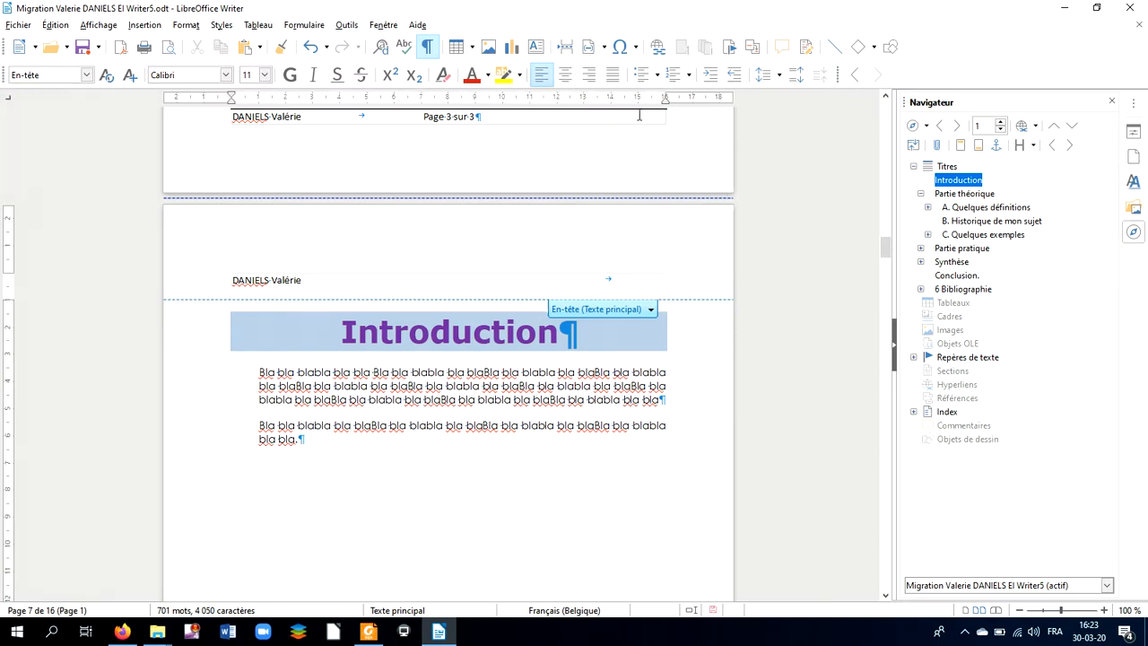
left_click(613, 100)
left_click_drag(614, 101, 661, 110)
type("El -")
type("CPLMT")
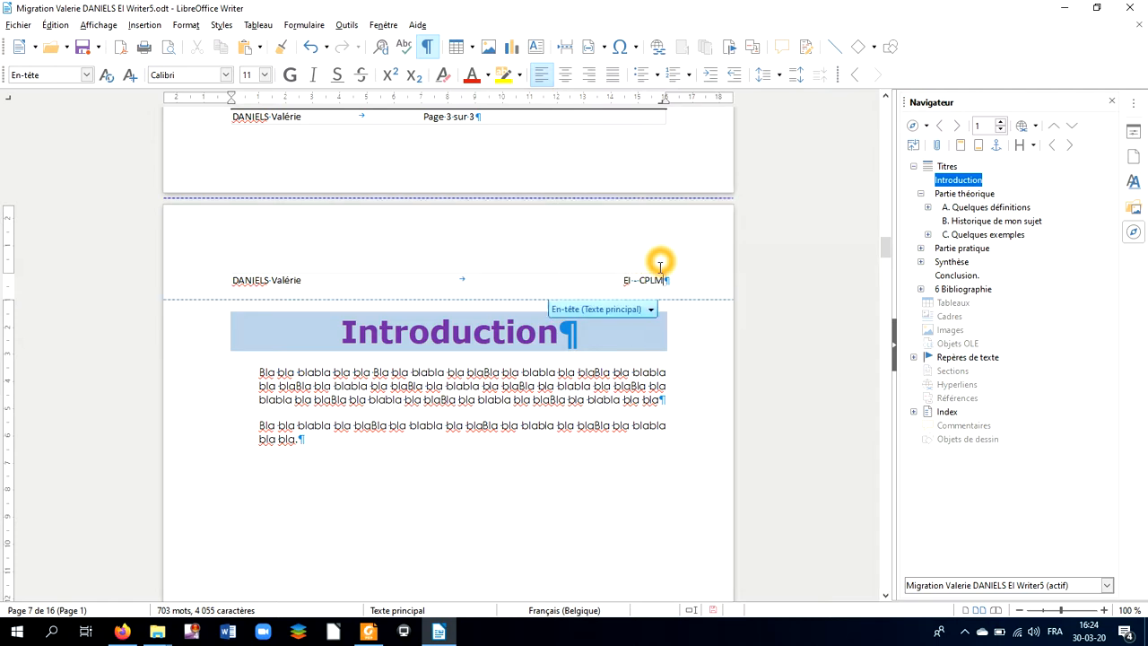
type(" CESS")
Step: Give the header paragraph a bottom border line through Format > Paragraph > Borders
left_click(196, 30)
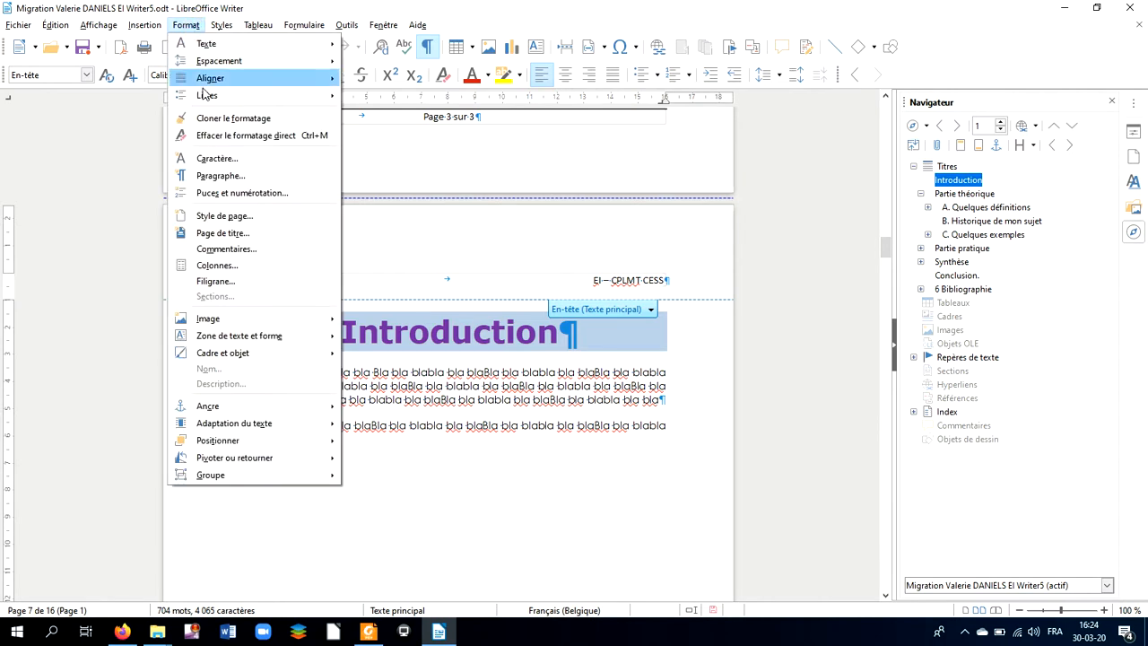
left_click(214, 174)
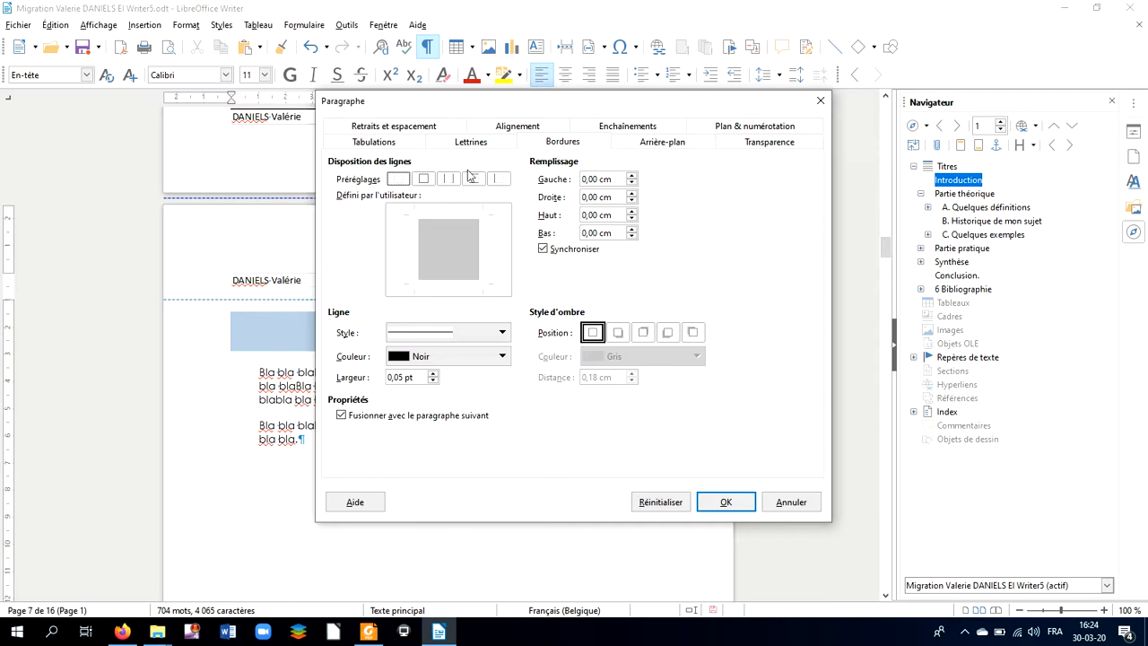
left_click(448, 281)
left_click(726, 576)
left_click(725, 502)
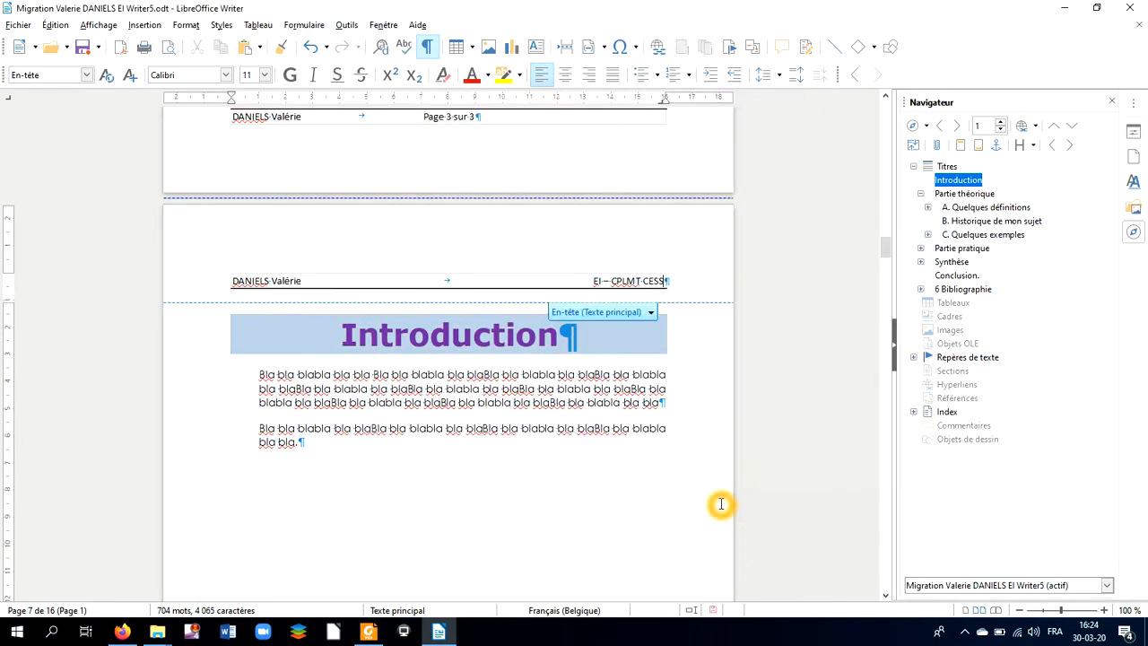
Step: Add a centred tab stop at about 8 cm on the header ruler
scroll(558, 377, "down", 3)
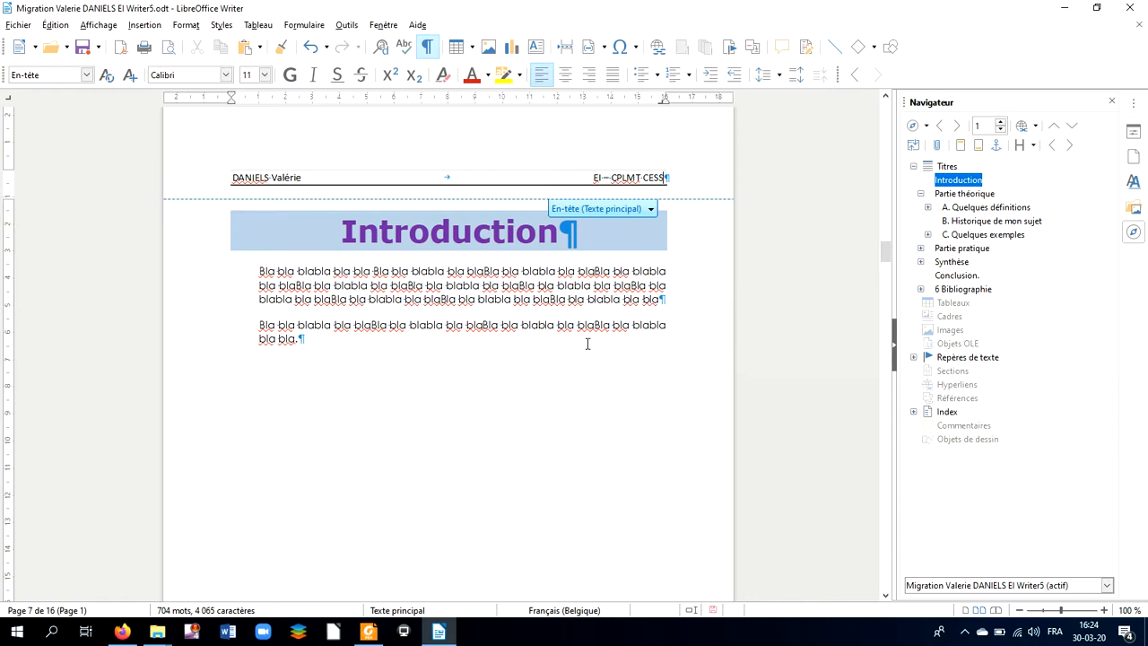
left_click(465, 177)
left_click(444, 176)
left_click(7, 99)
left_click(456, 177)
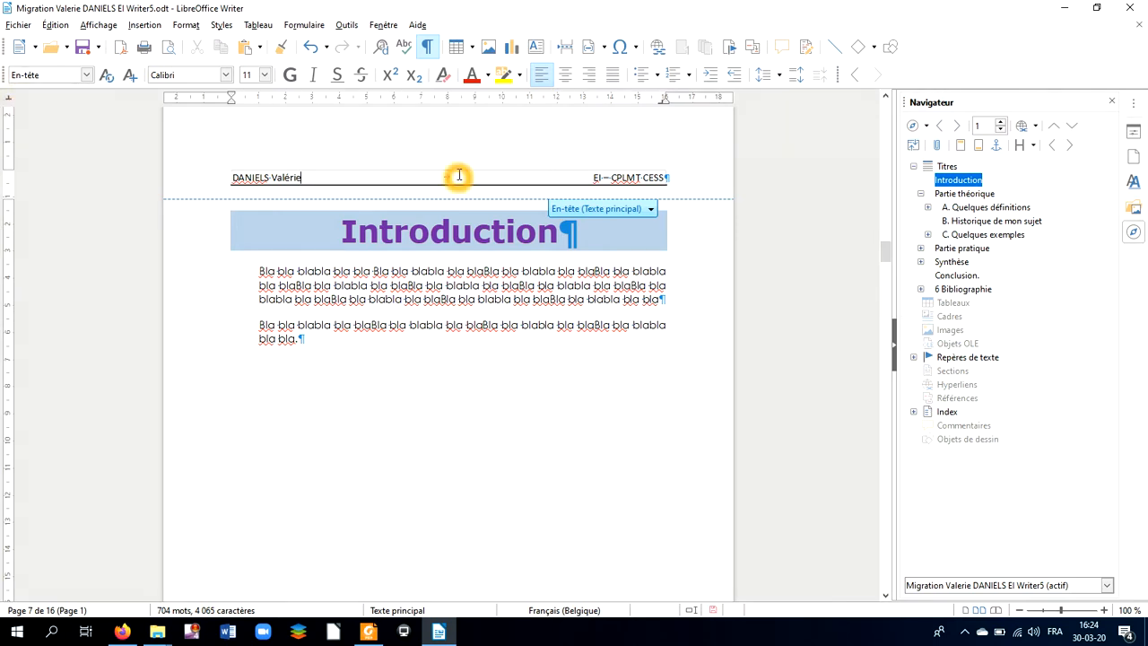
left_click(446, 101)
left_click(446, 102)
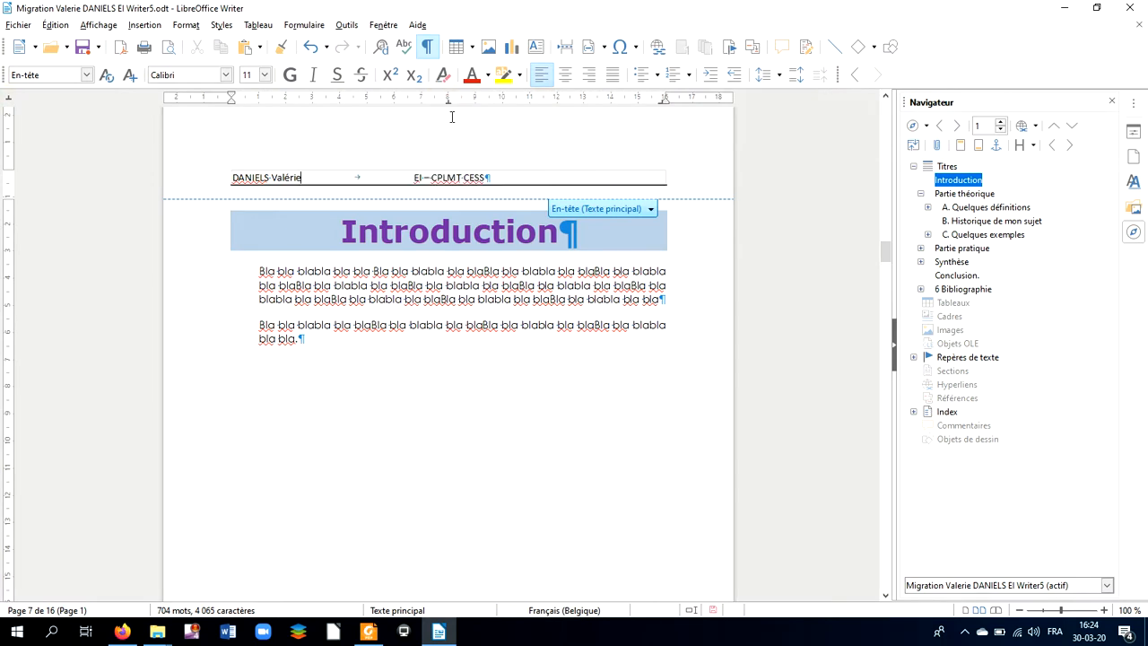
Step: Insert a tab before 'EI – CPLMT CESS' to keep it at the right edge, and save
left_click(414, 175)
left_click(429, 181)
left_click(433, 183)
key("Tab")
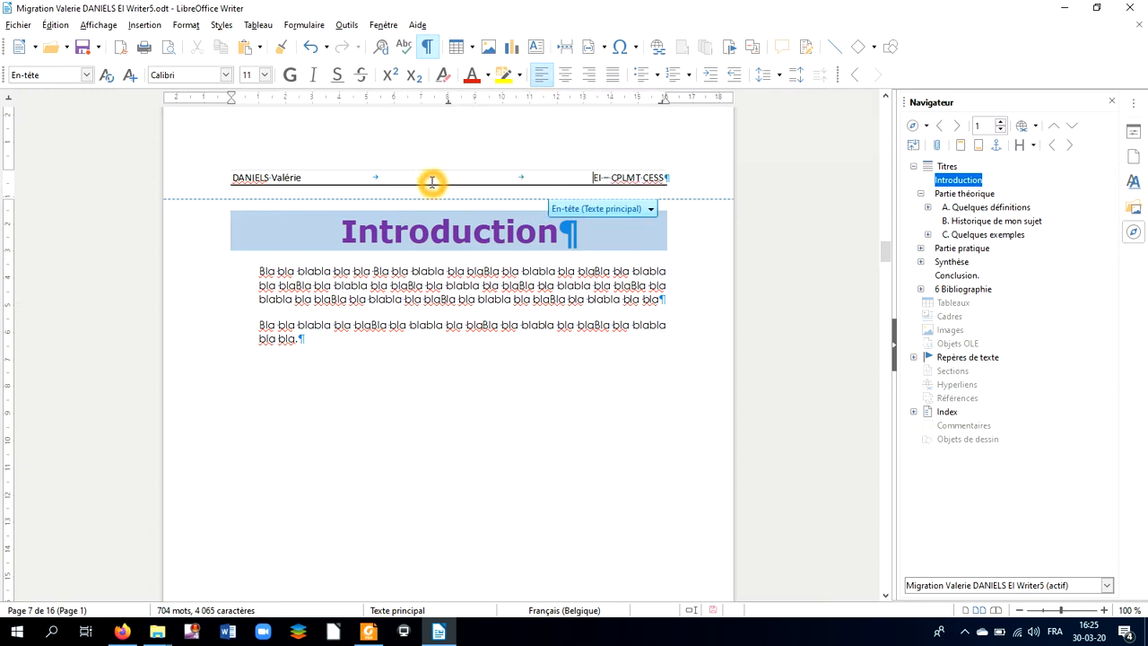
left_click(451, 182)
left_click(466, 173)
key("ctrl+s")
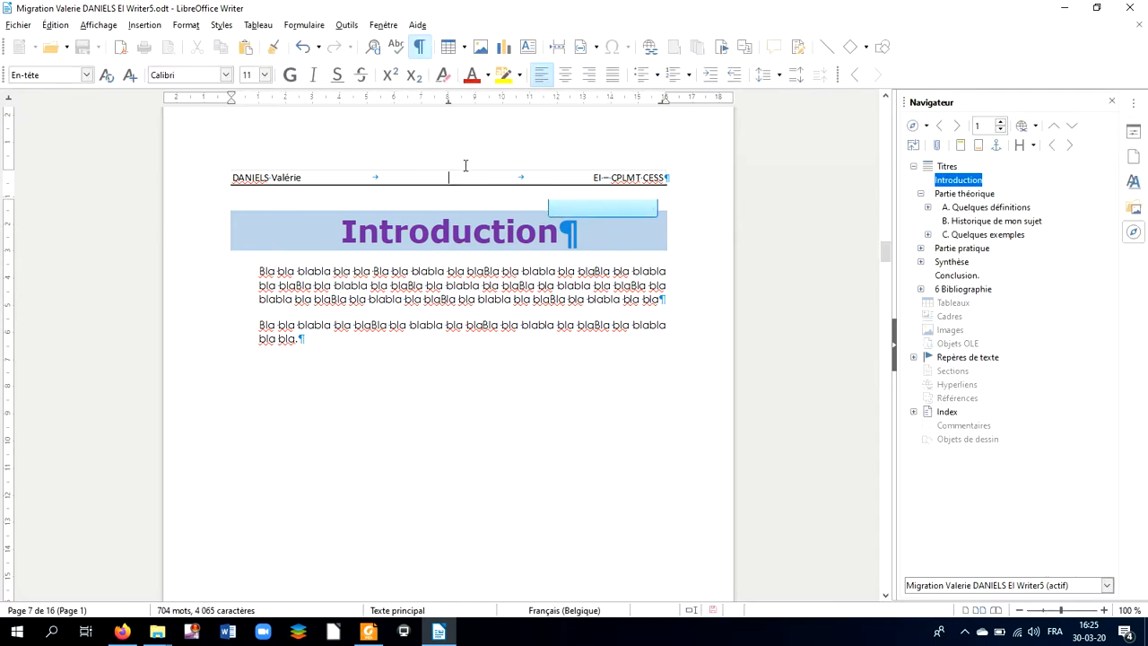
left_click(456, 171)
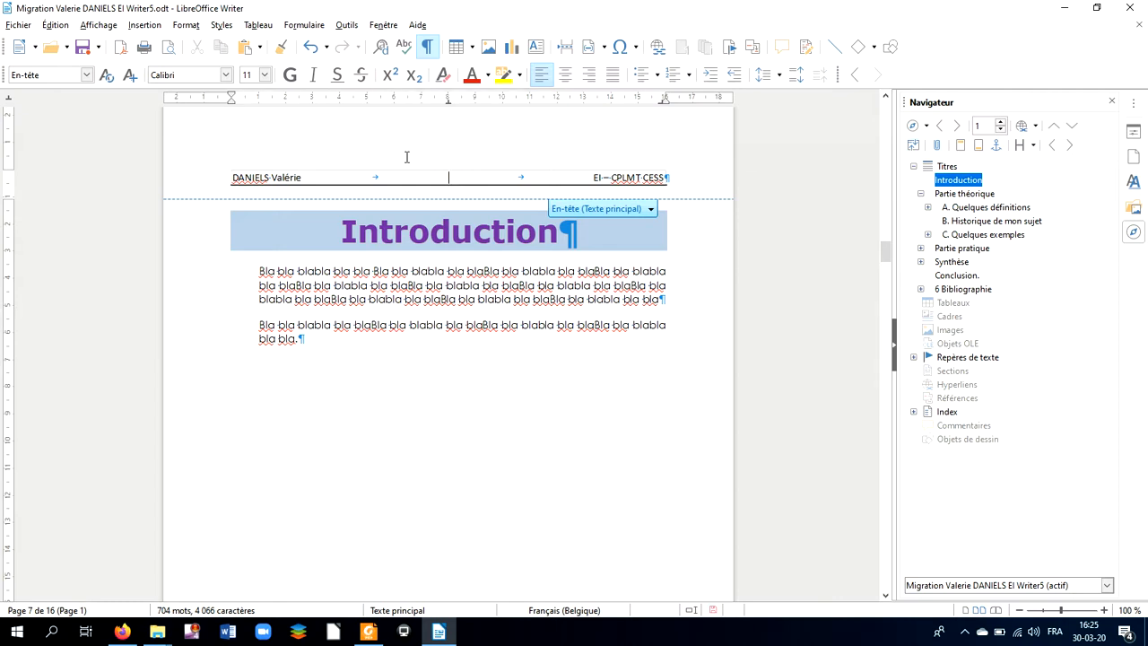
Step: Insert a Chapter field with the chapter name, showing 'Introduction', at the header's centre tab
left_click(144, 24)
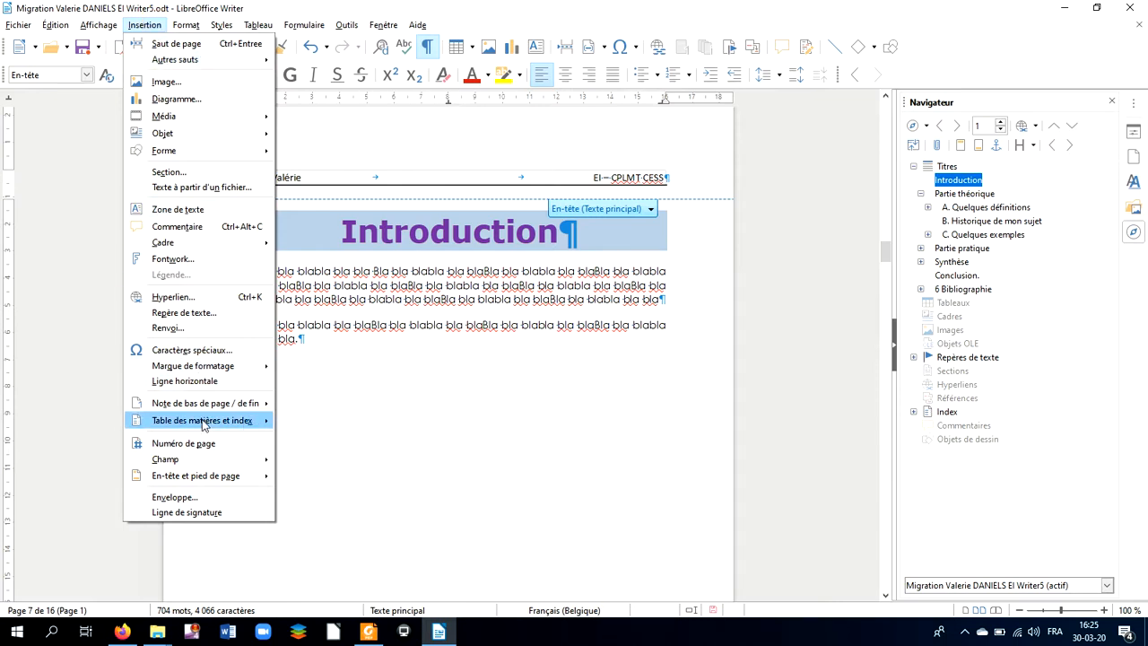
mouse_move(201, 460)
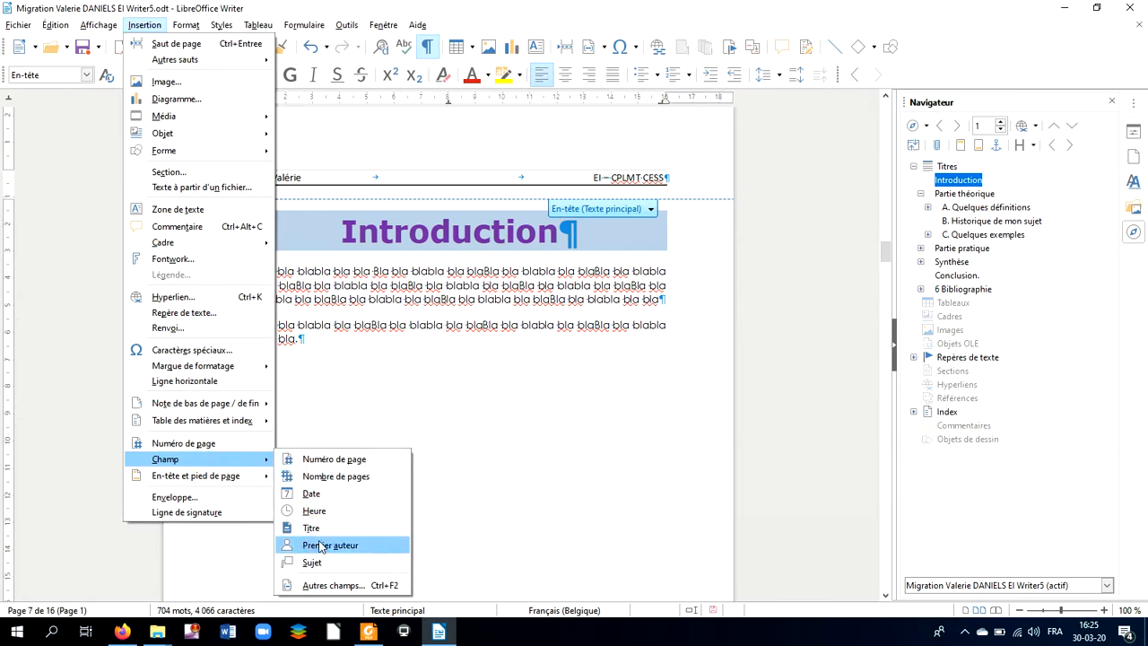
left_click(330, 584)
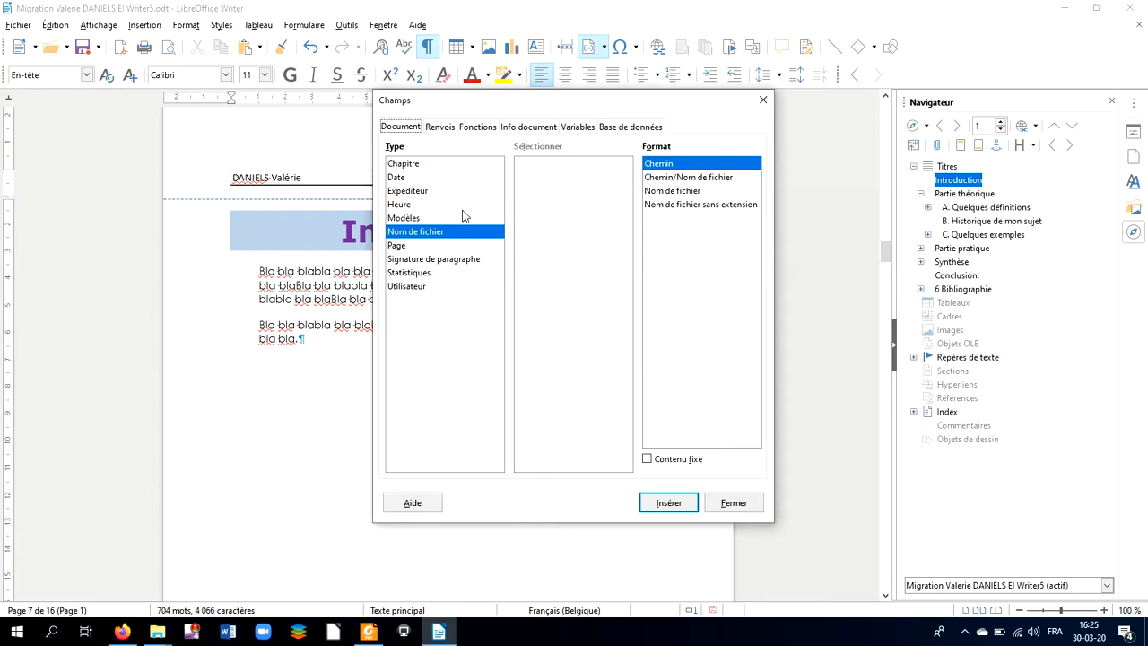
left_click(411, 164)
left_click_drag(549, 99, 902, 162)
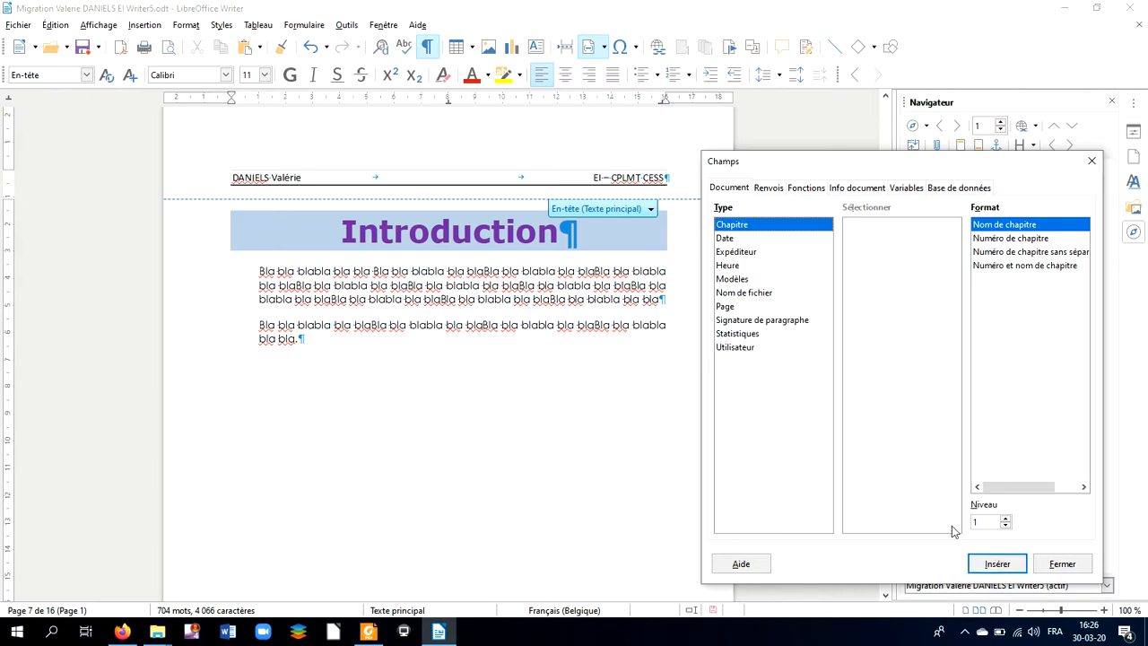
left_click(1015, 510)
left_click(1003, 557)
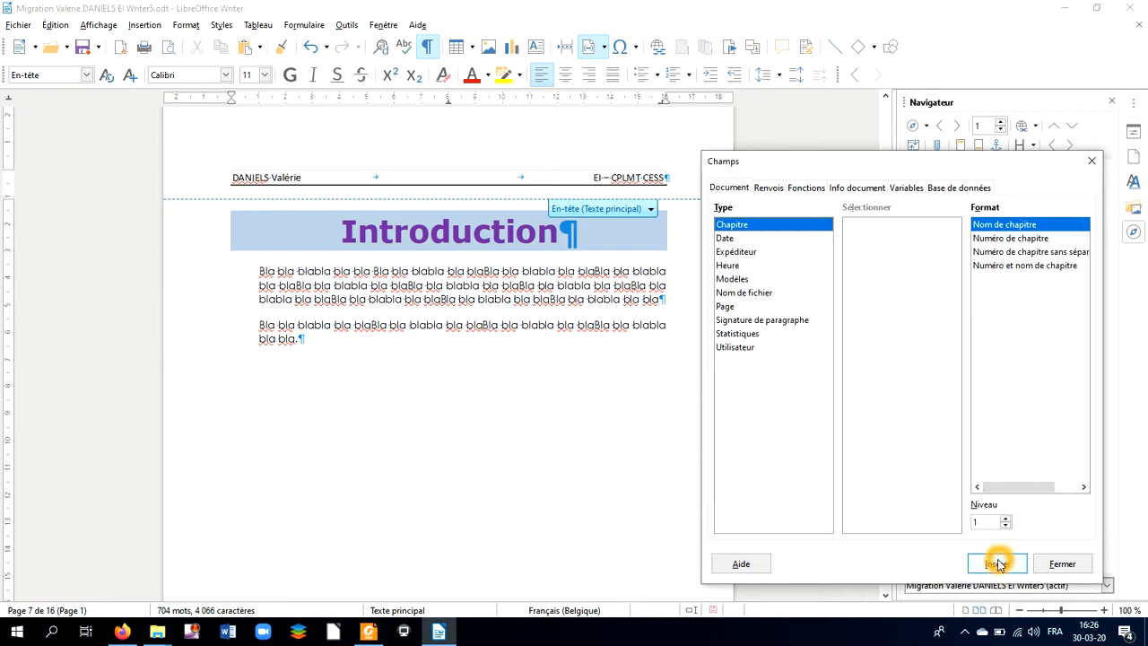
left_click(997, 563)
left_click(477, 166)
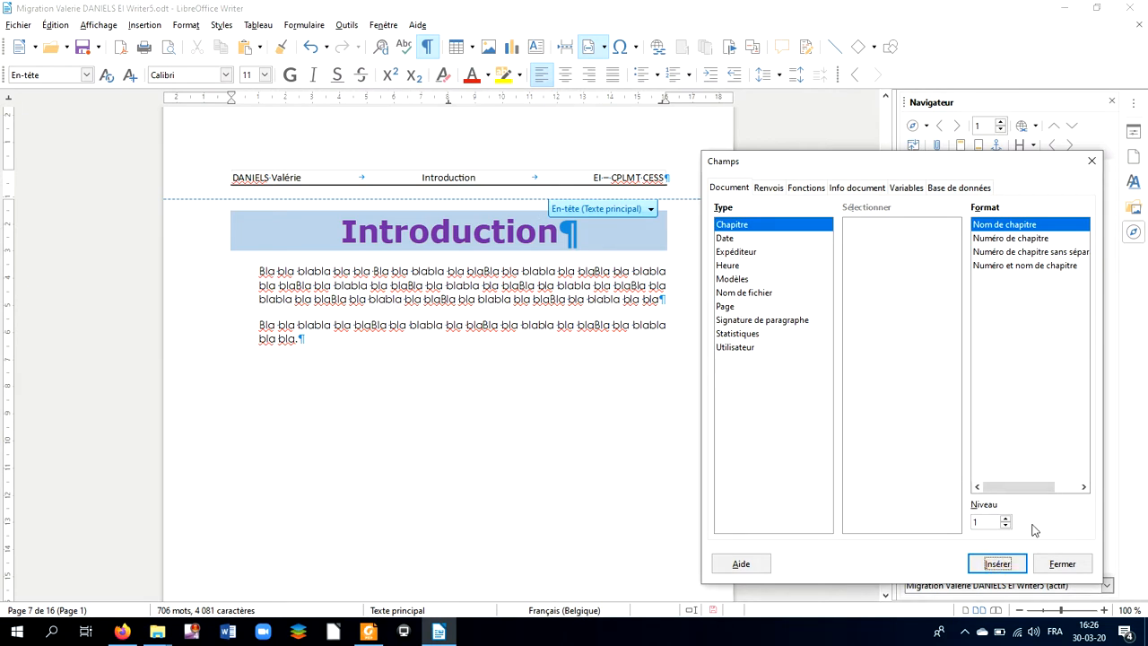
left_click(1062, 563)
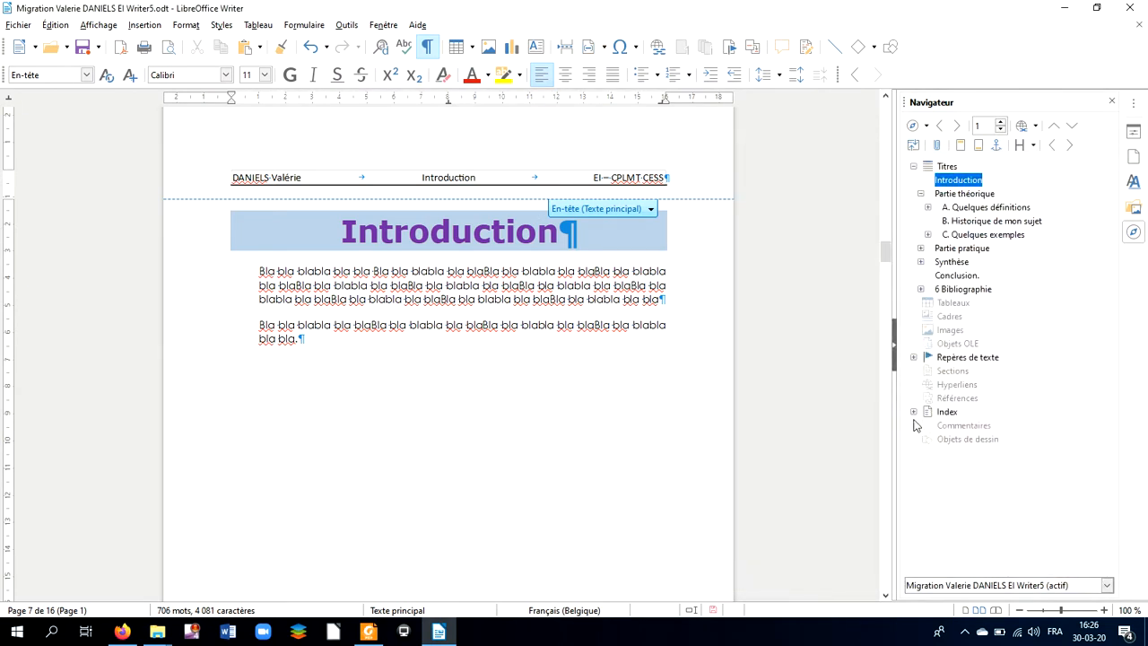
Step: Jump to Partie théorique via the Navigator and place the cursor in page 9's empty footer
left_click(965, 206)
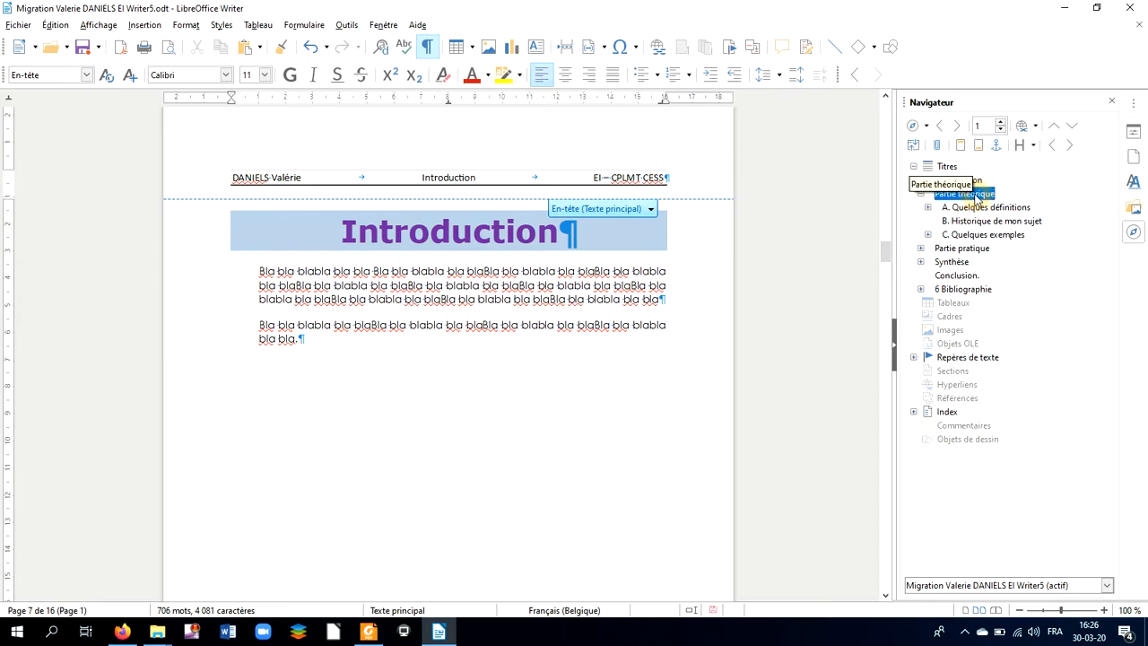
left_click(979, 194)
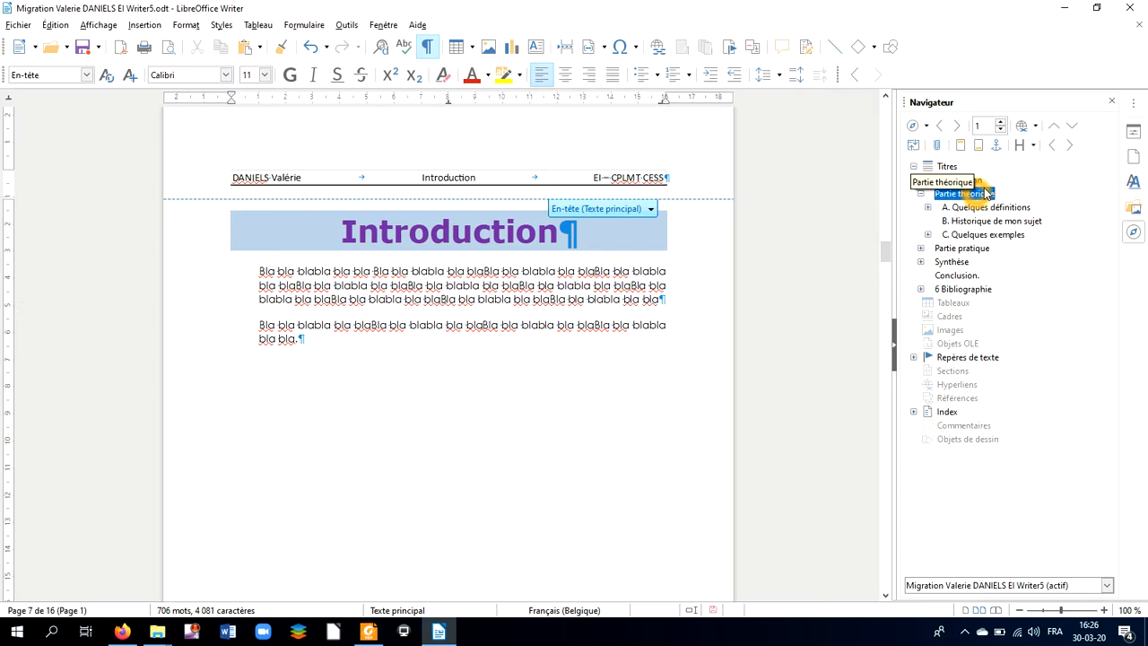
double_click(973, 195)
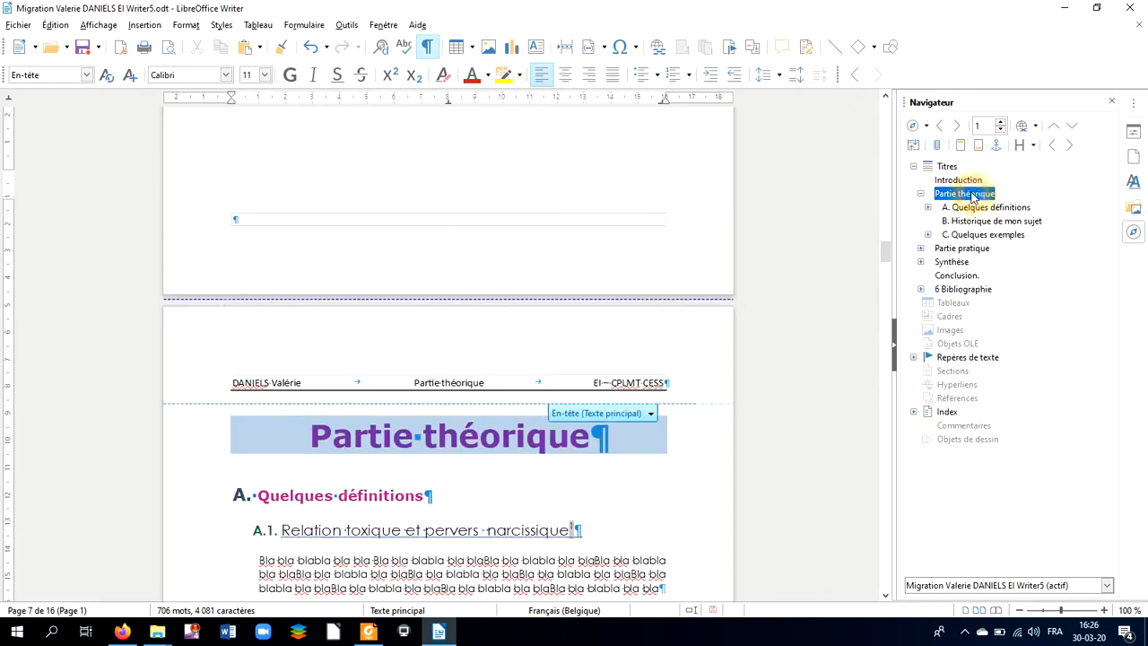
scroll(520, 224, "up", 2)
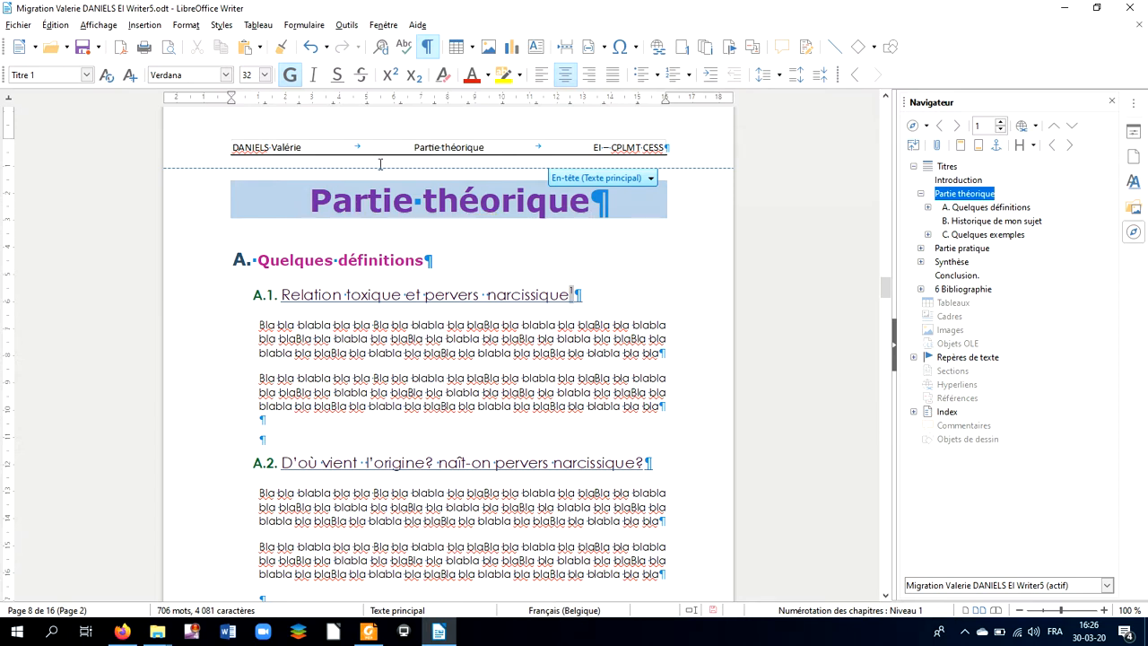
scroll(554, 355, "down", 2)
scroll(554, 355, "down", 15)
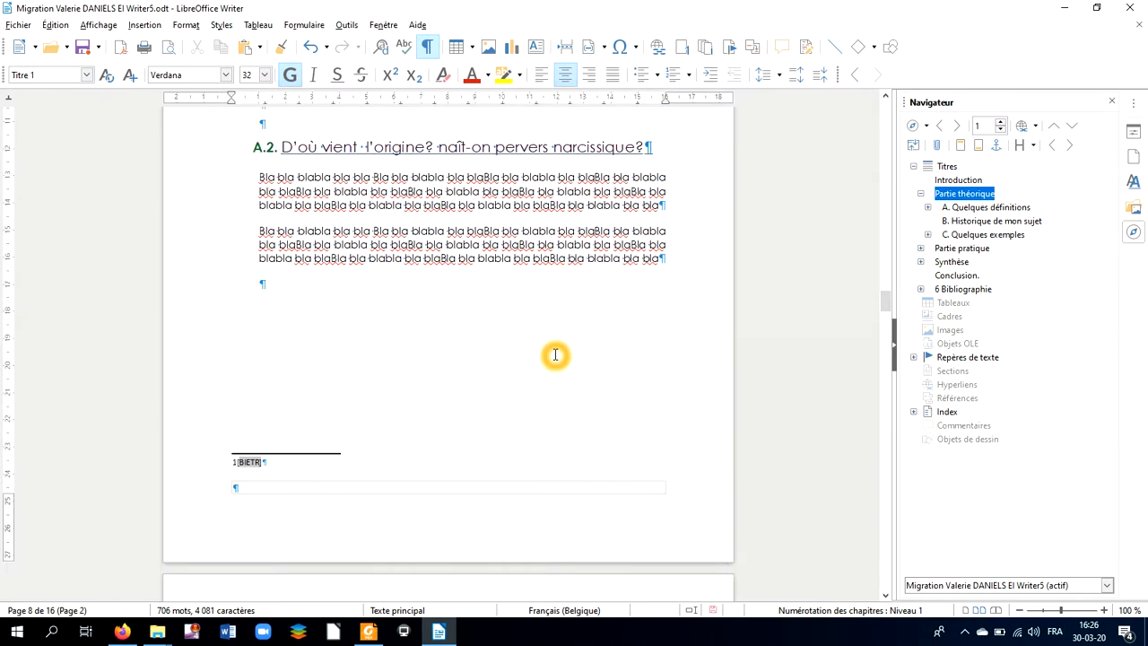
scroll(550, 356, "down", 2)
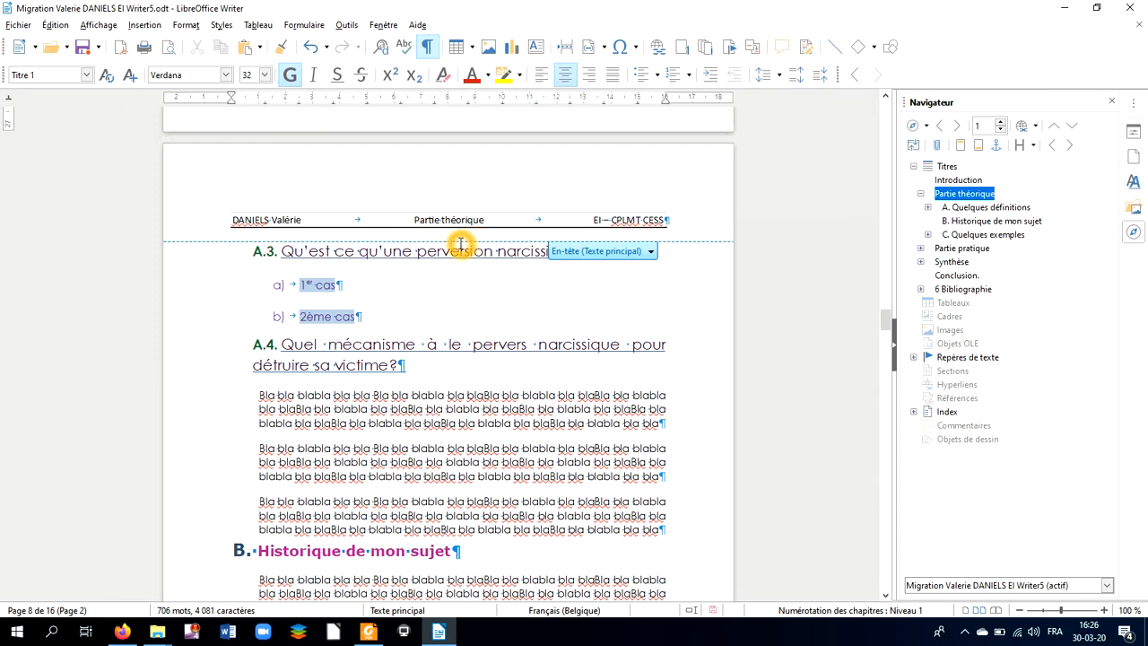
scroll(463, 243, "down", 1)
scroll(462, 243, "down", 2)
scroll(463, 243, "down", 8)
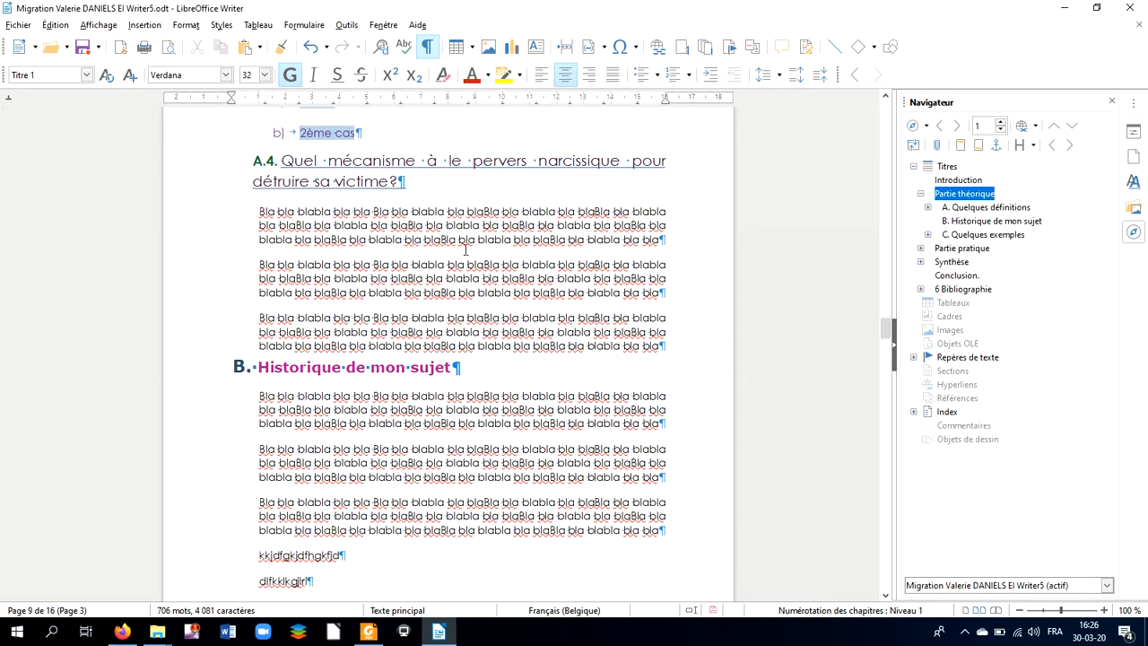
left_click(310, 484)
left_click(310, 484)
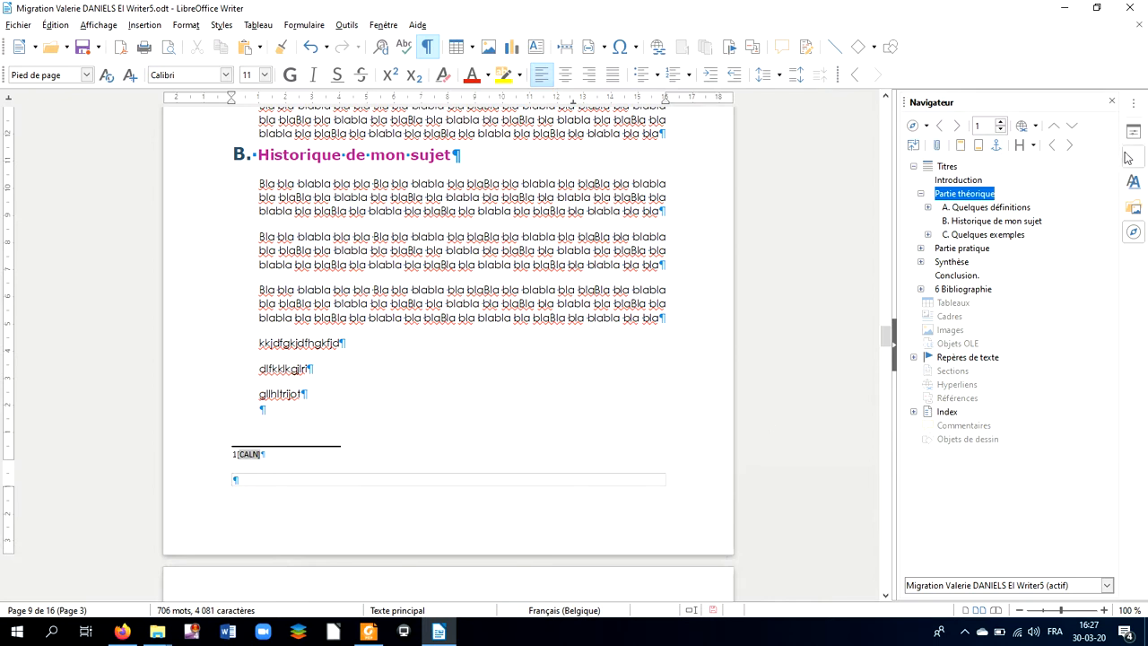
Step: Show page styles in the Styles sidebar and select Texte principal
left_click(1133, 104)
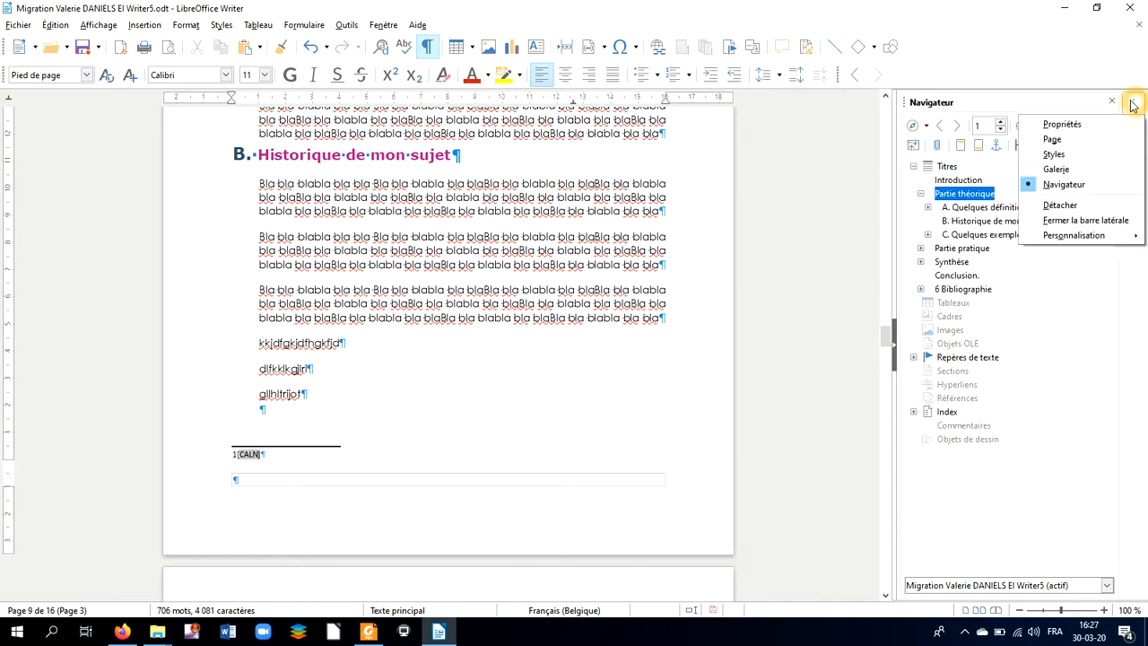
left_click(1055, 154)
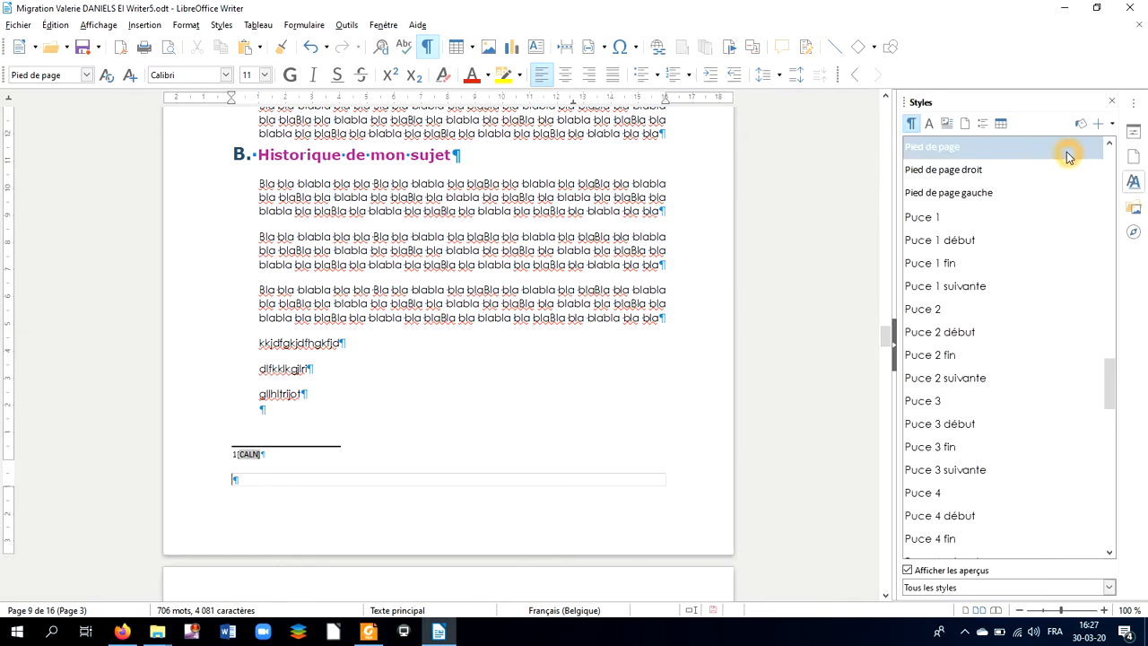
left_click(964, 123)
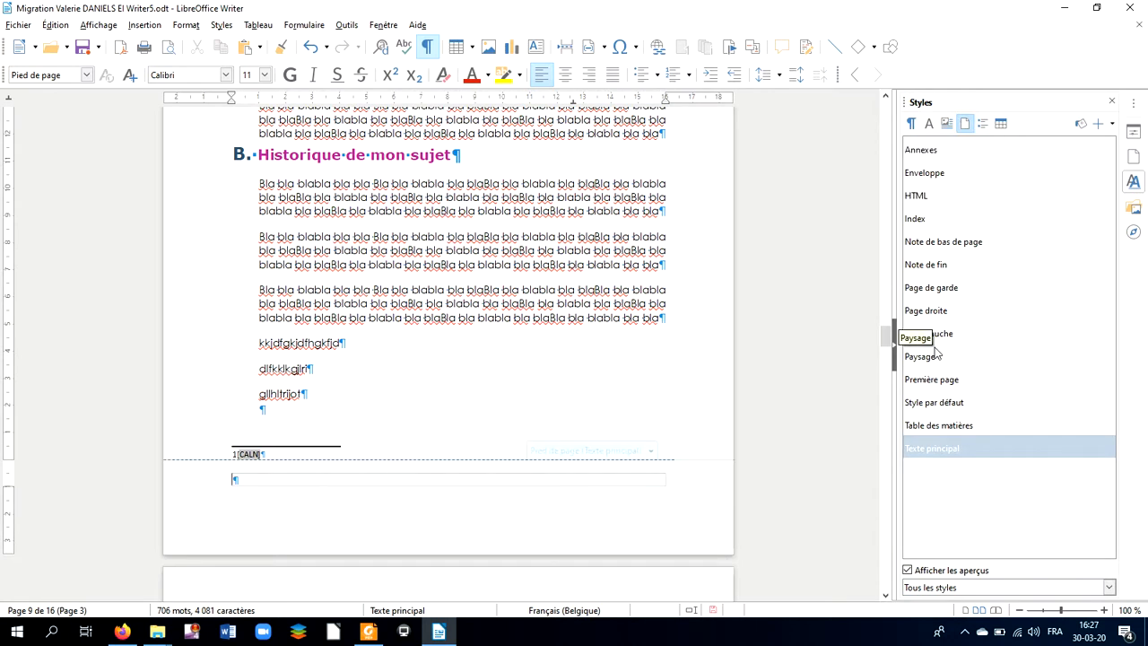
left_click(940, 453)
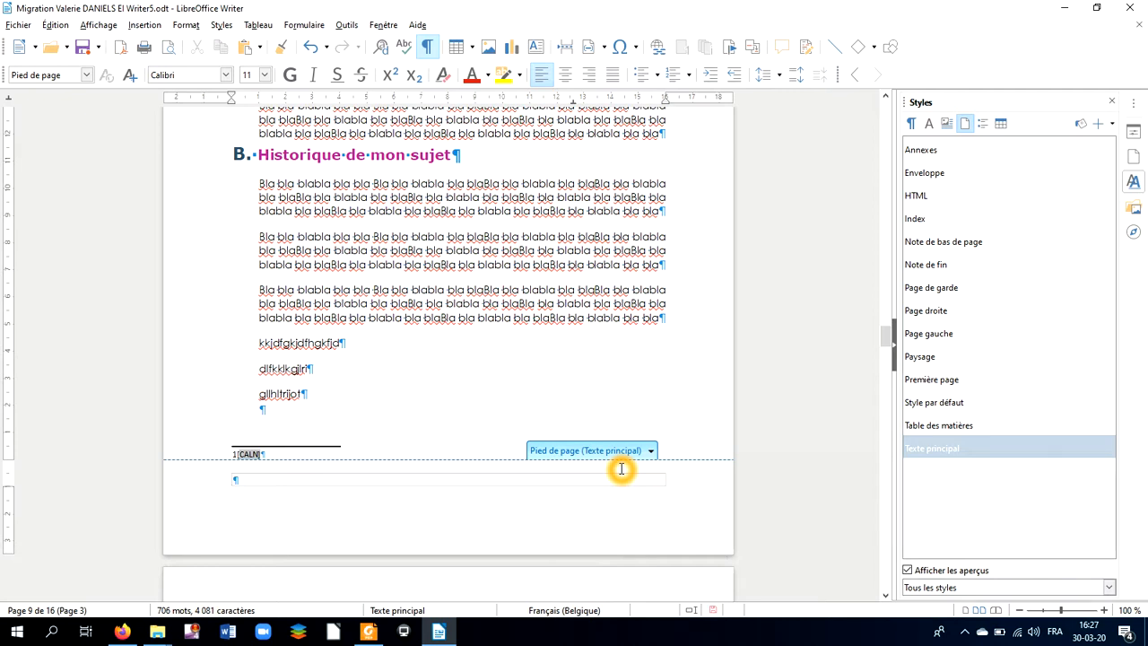
Step: Type EPFC in the footer, replace the right tab stop with a centre one, and add 'Page' there
type("EPFC")
key("Tab")
key("Tab")
left_click(576, 109)
left_click_drag(575, 97, 574, 140)
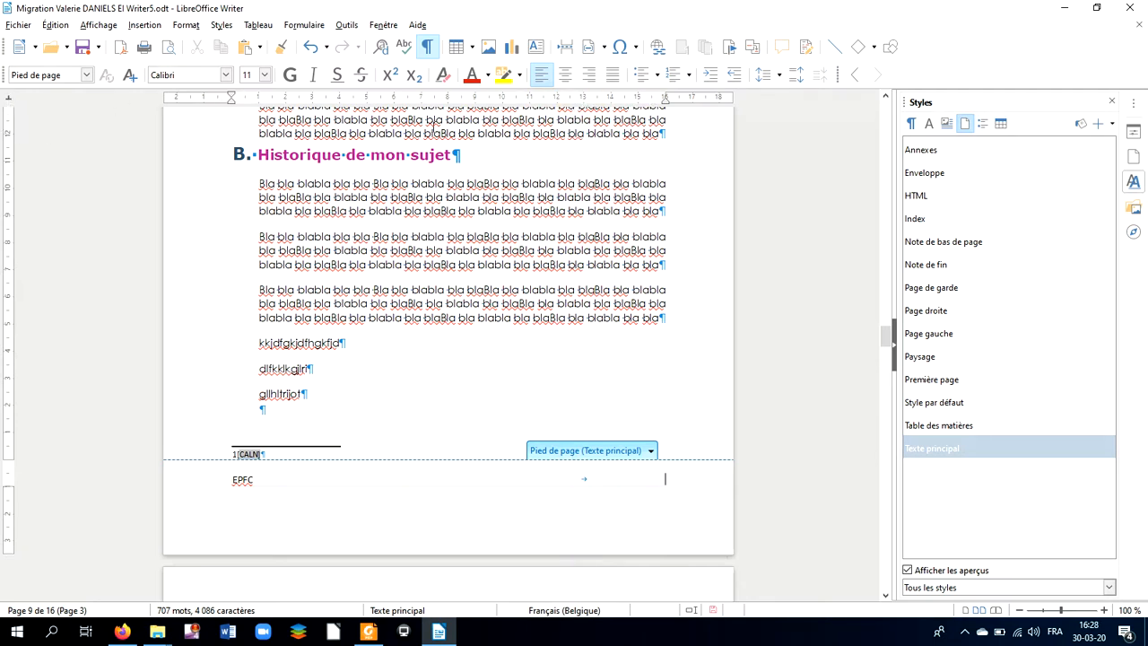
left_click(444, 98)
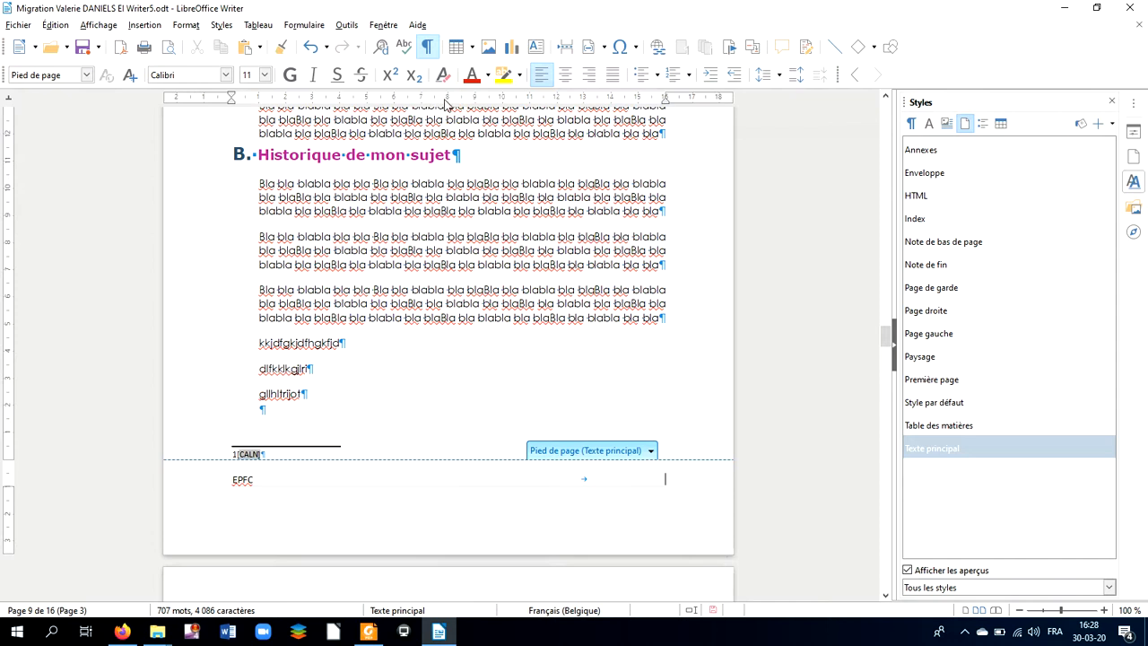
left_click(451, 478)
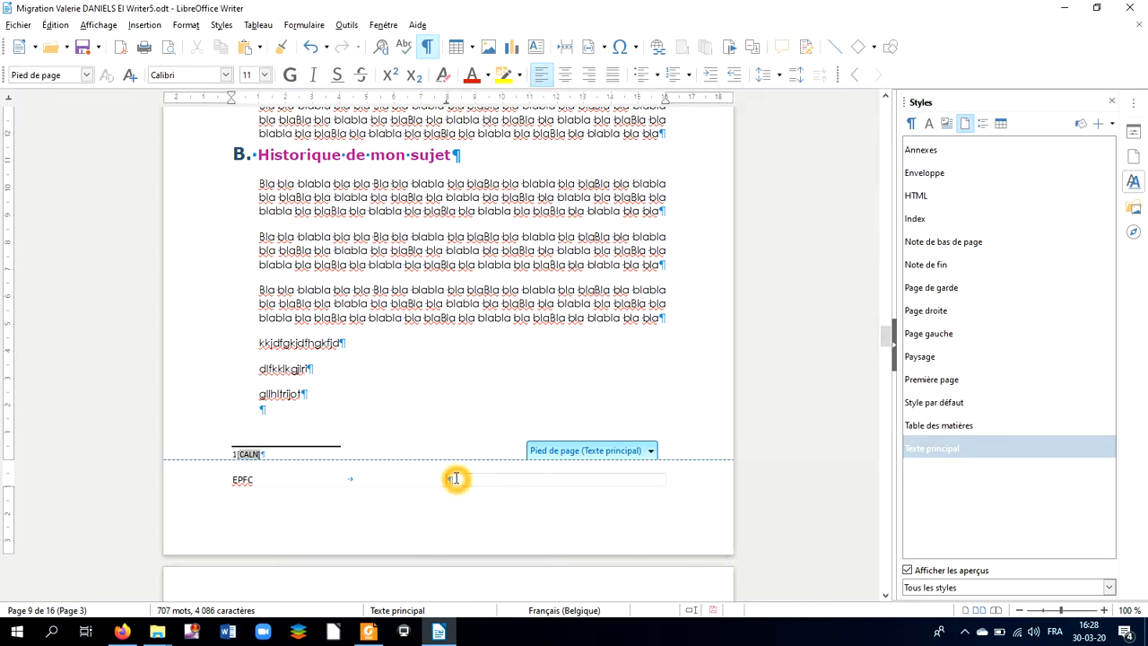
type("Page")
left_click(653, 446)
left_click(652, 452)
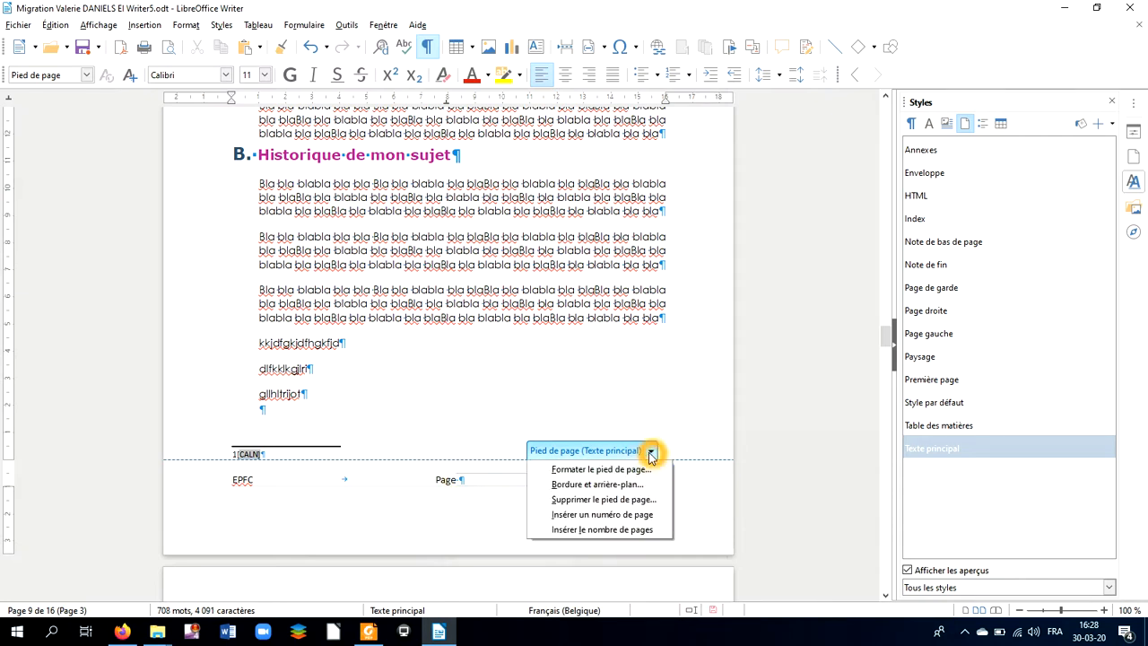
Step: Insert page-number fields around ' sur ' so the footer centre reads 'Page 3 sur 3'
left_click(636, 514)
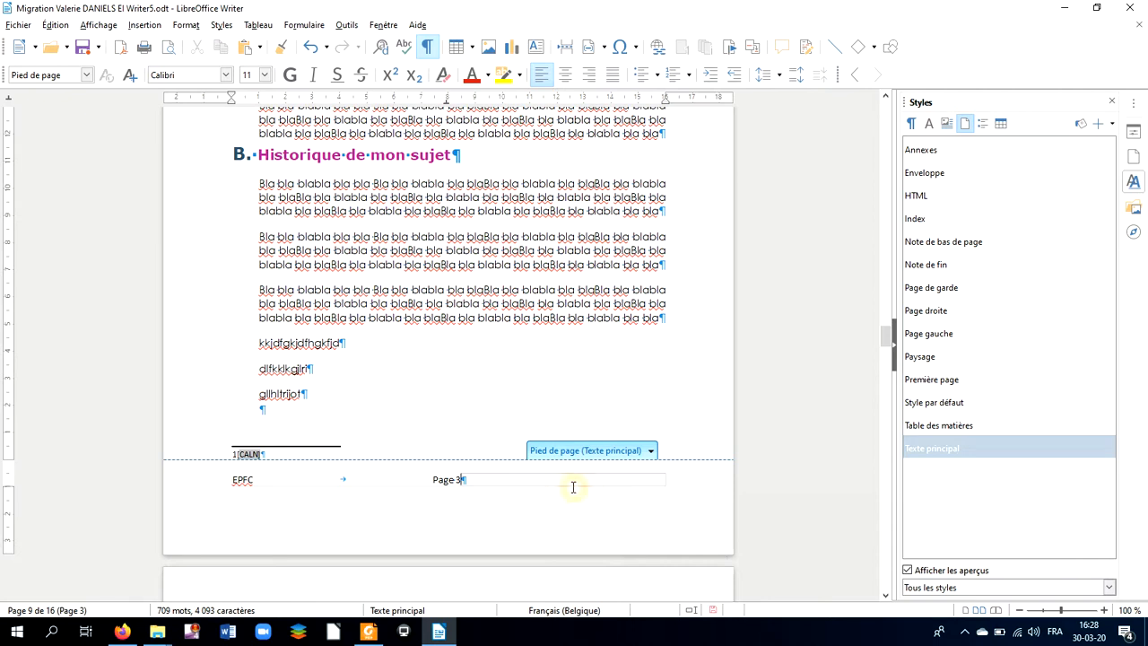
type("sur")
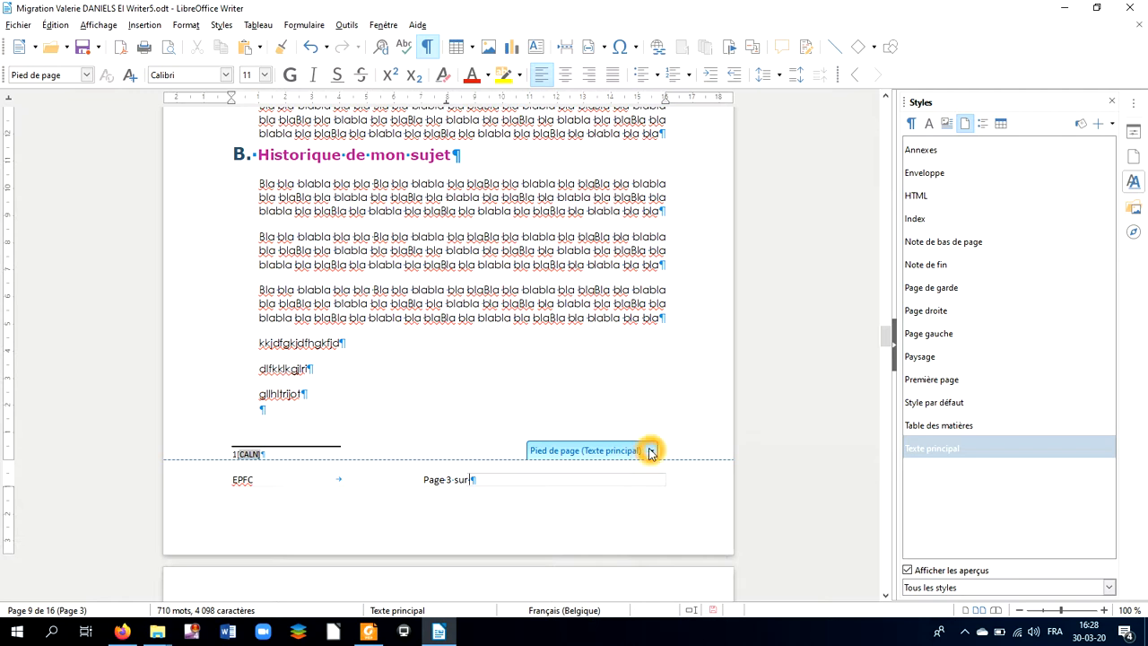
left_click(651, 451)
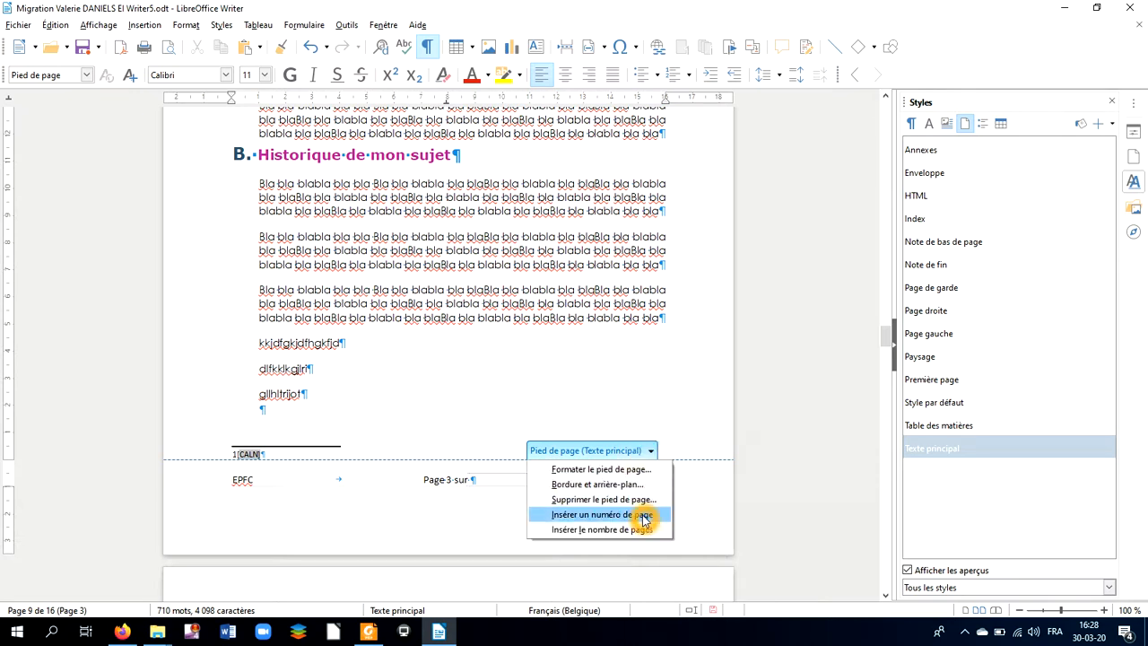
left_click(635, 519)
left_click(532, 514)
left_click(528, 519)
left_click(649, 452)
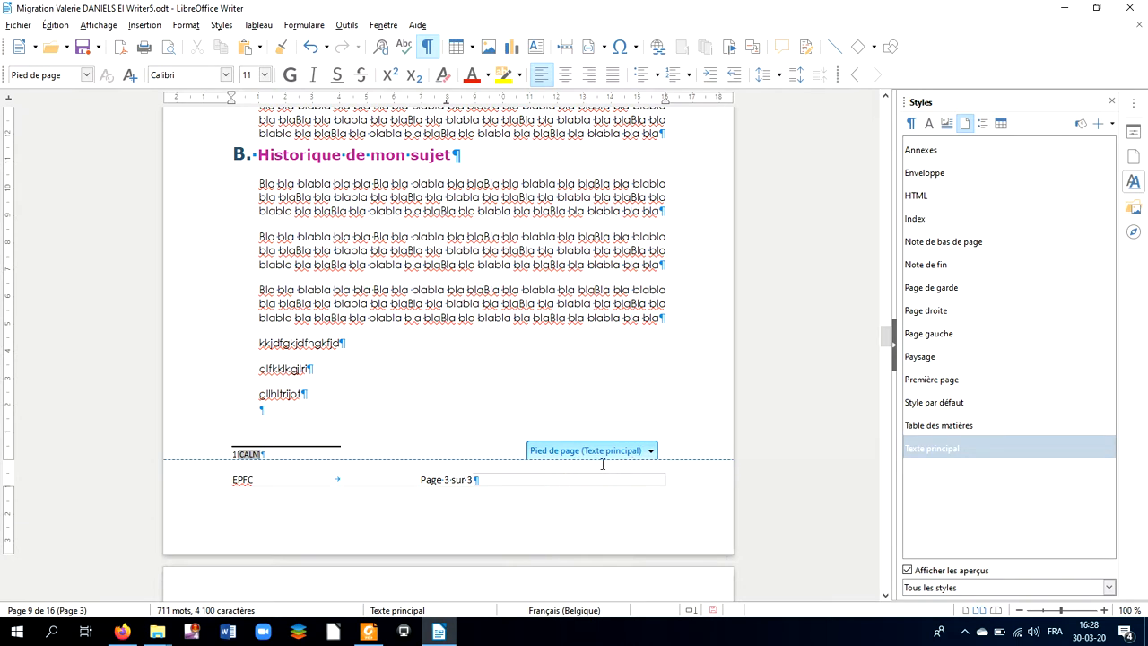
left_click(651, 451)
left_click(561, 477)
scroll(561, 477, "down", 10)
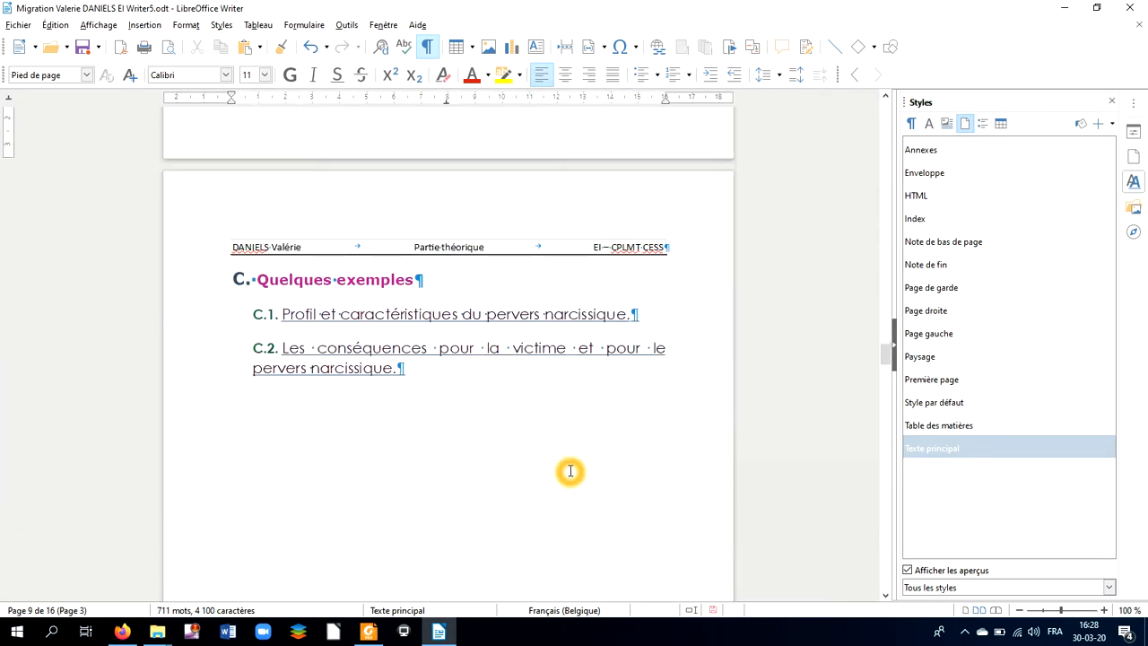
scroll(571, 471, "down", 5)
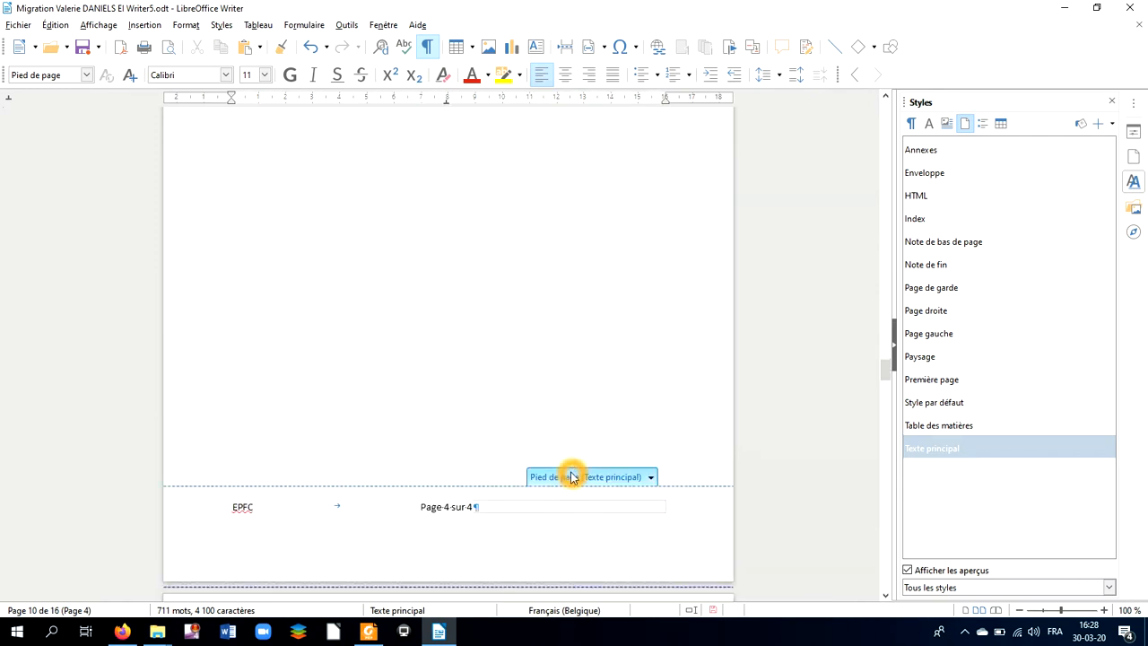
scroll(571, 476, "down", 2)
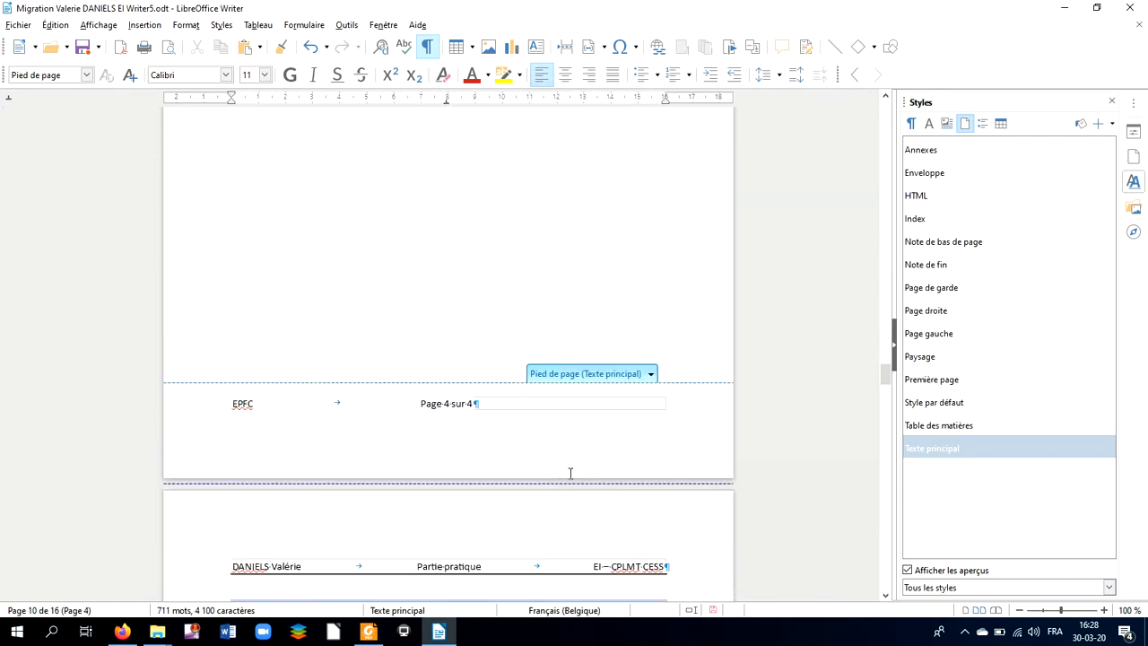
scroll(571, 457, "up", 6)
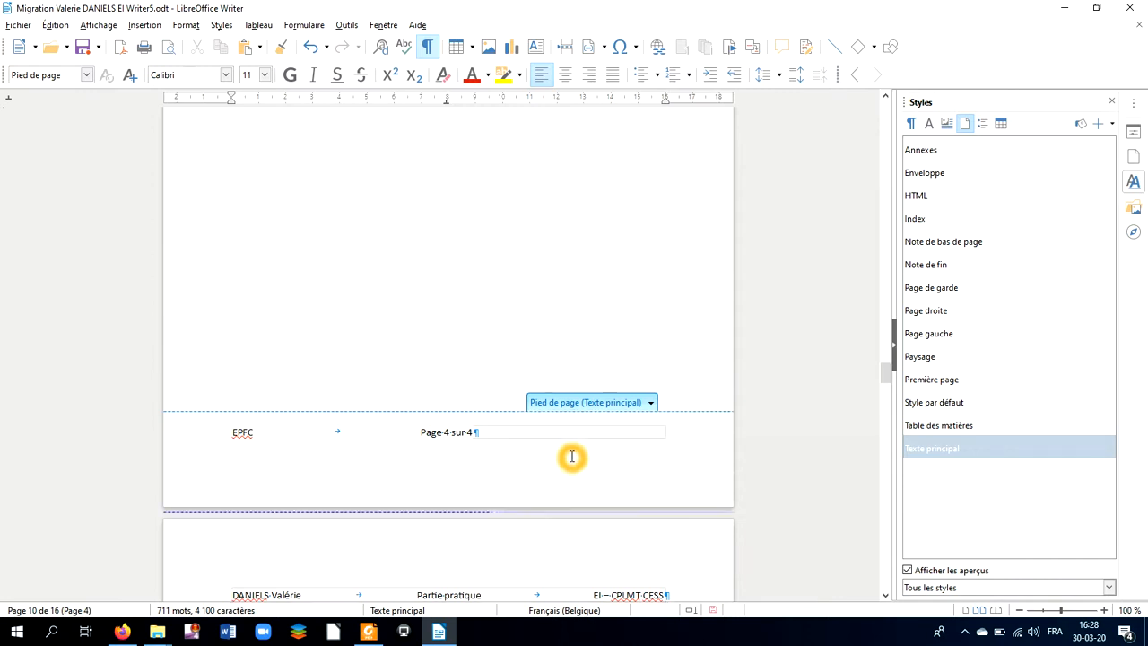
scroll(568, 493, "up", 6)
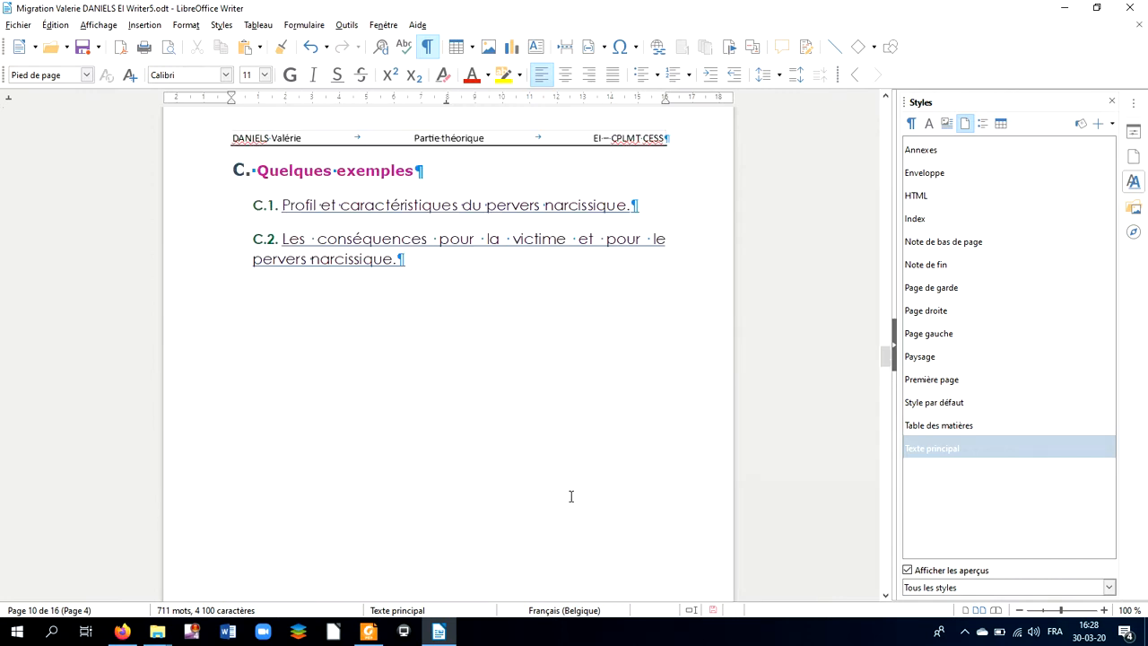
Step: Replace the second page number with a page-count field so the footer reads 'Page 3 sur 16'
key("BackSpace")
key("BackSpace")
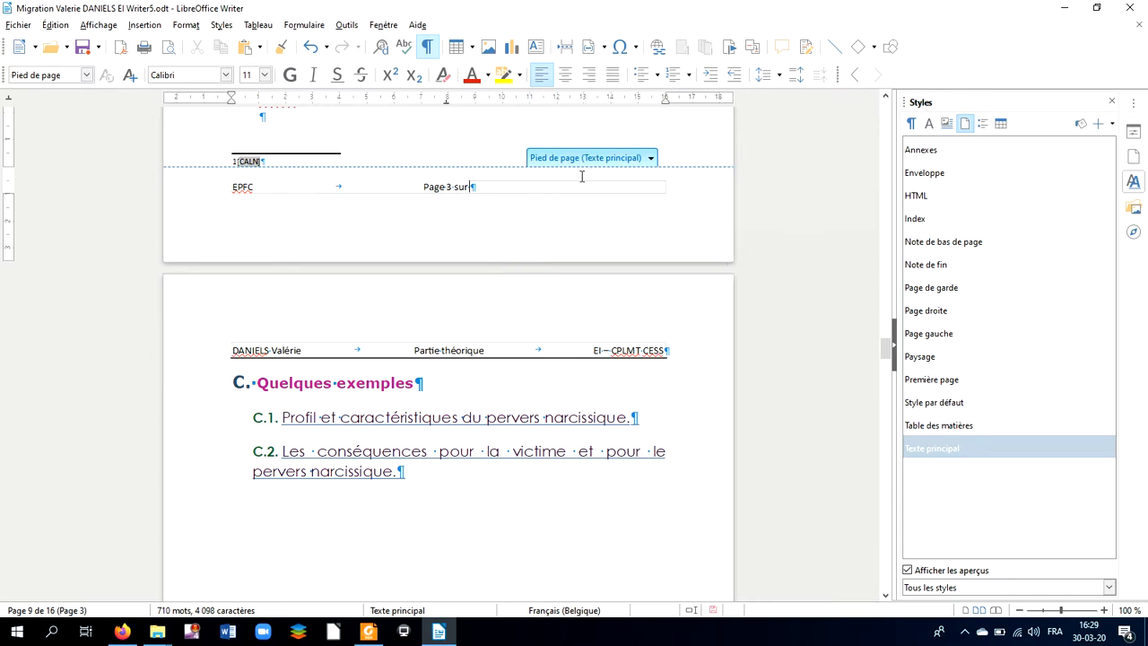
left_click(647, 161)
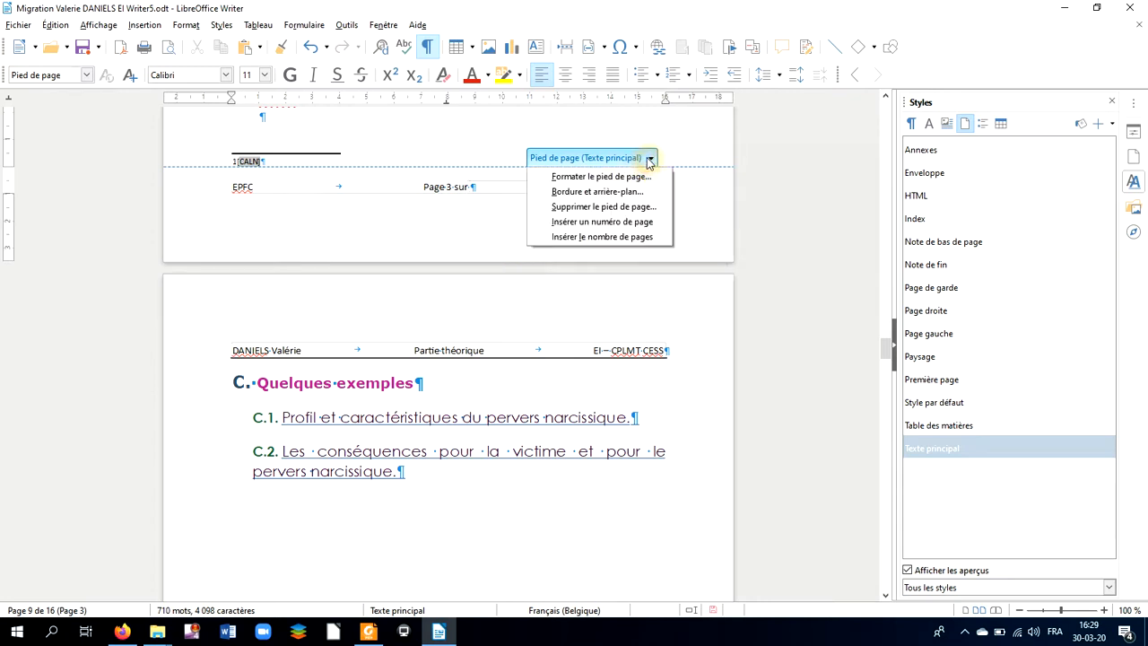
left_click(632, 237)
left_click(631, 244)
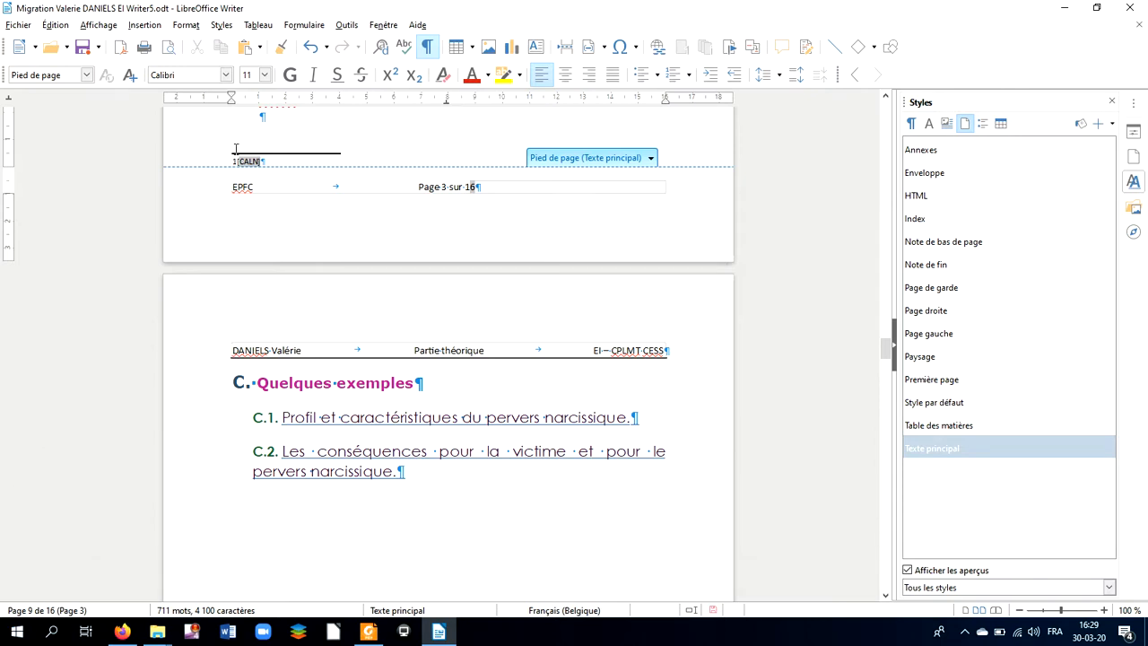
left_click(651, 158)
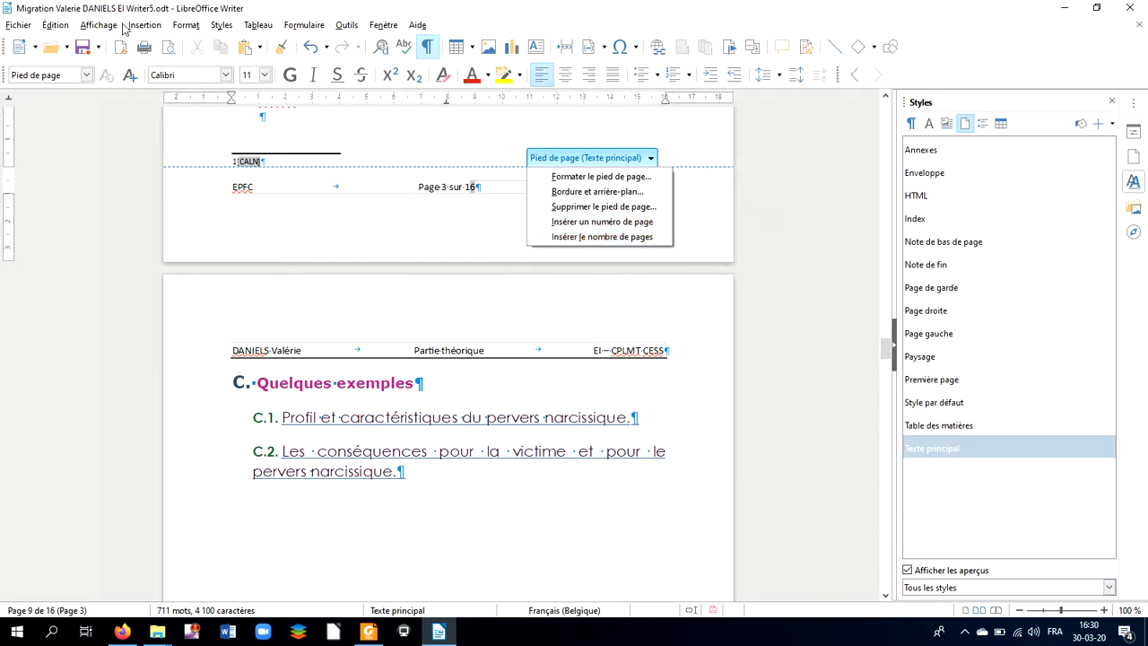
left_click(491, 186)
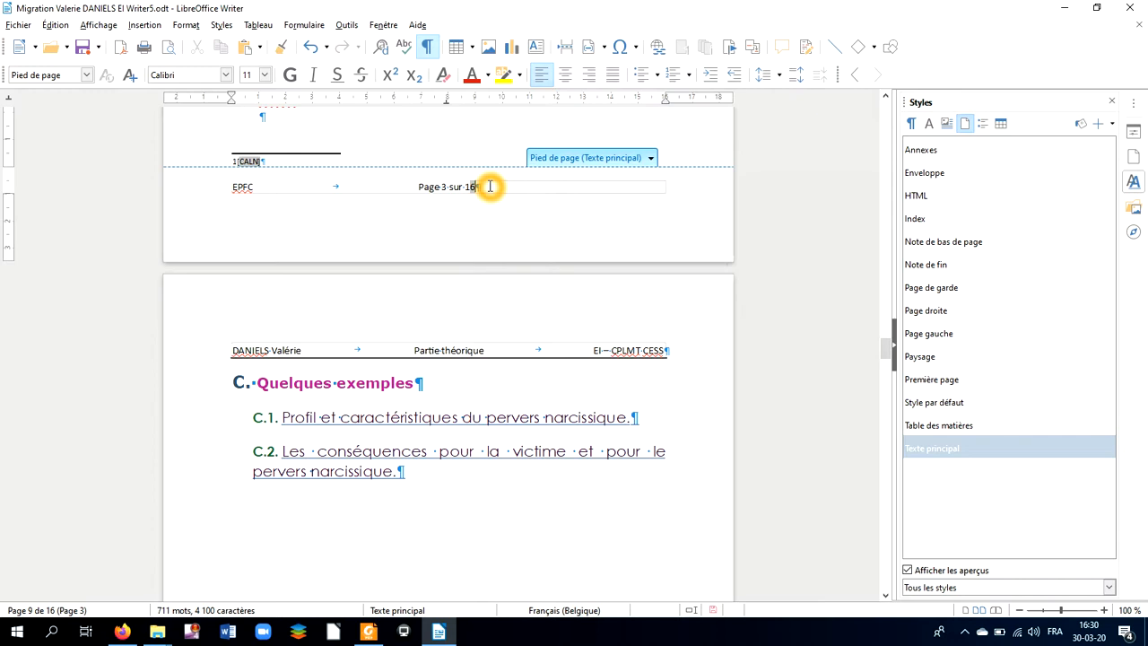
Step: Add a right-aligned tab stop at the footer's right edge and tab 'Page 3 sur 16' over to it
left_click(11, 96)
left_click(11, 100)
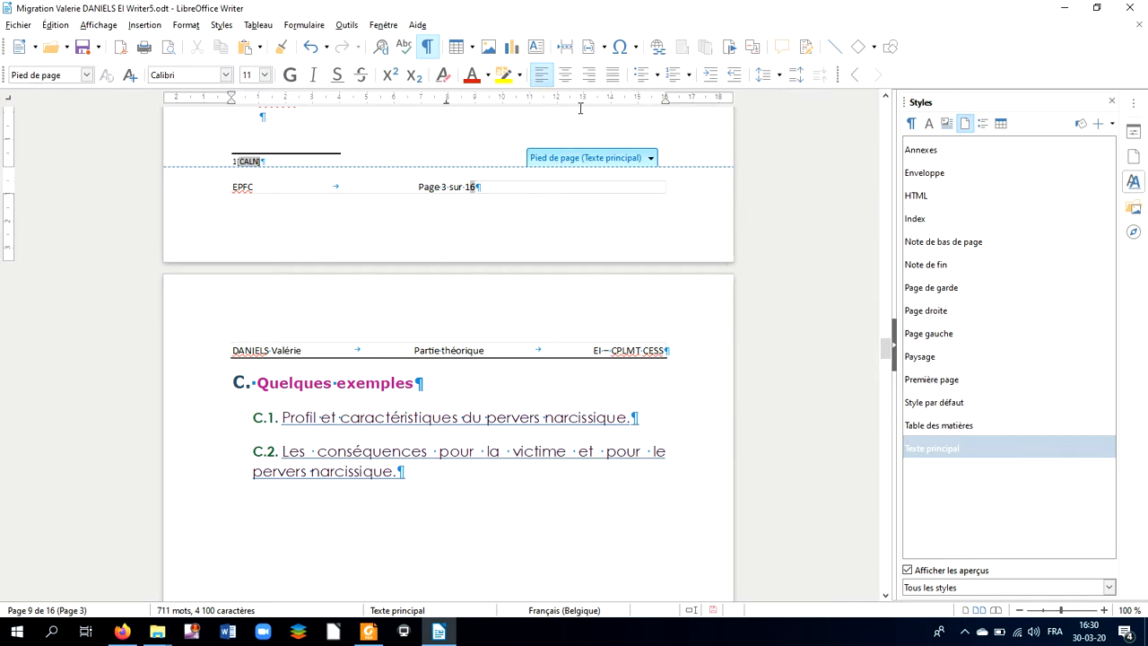
left_click_drag(635, 98, 665, 107)
key("Tab")
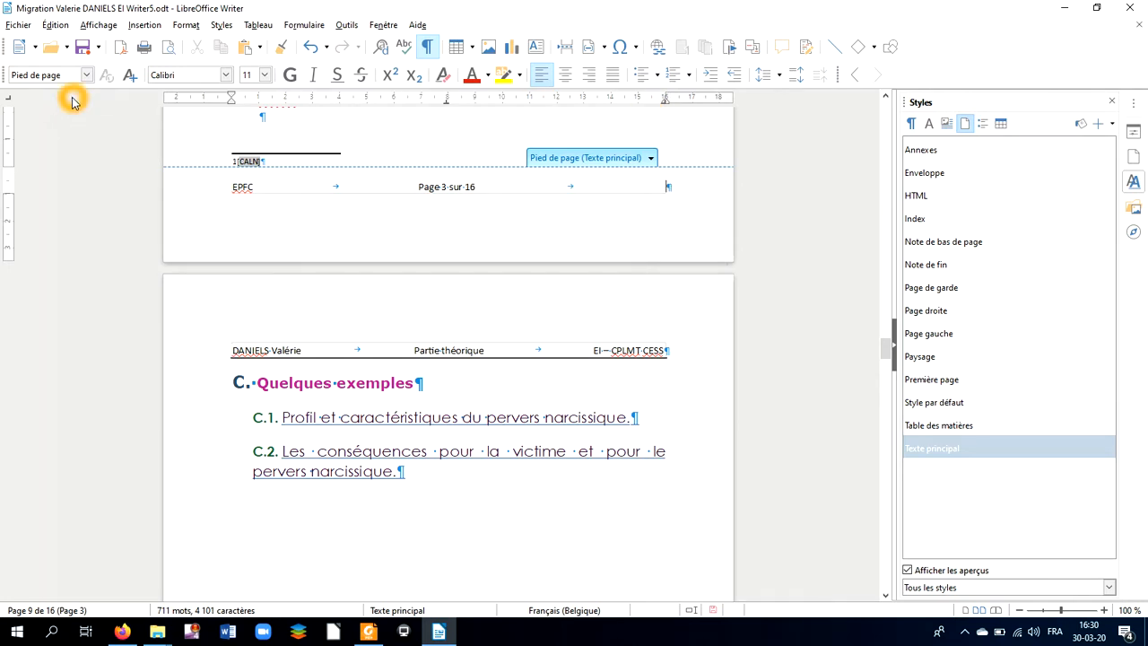
Step: Insert a date field at the end of the footer
left_click(143, 25)
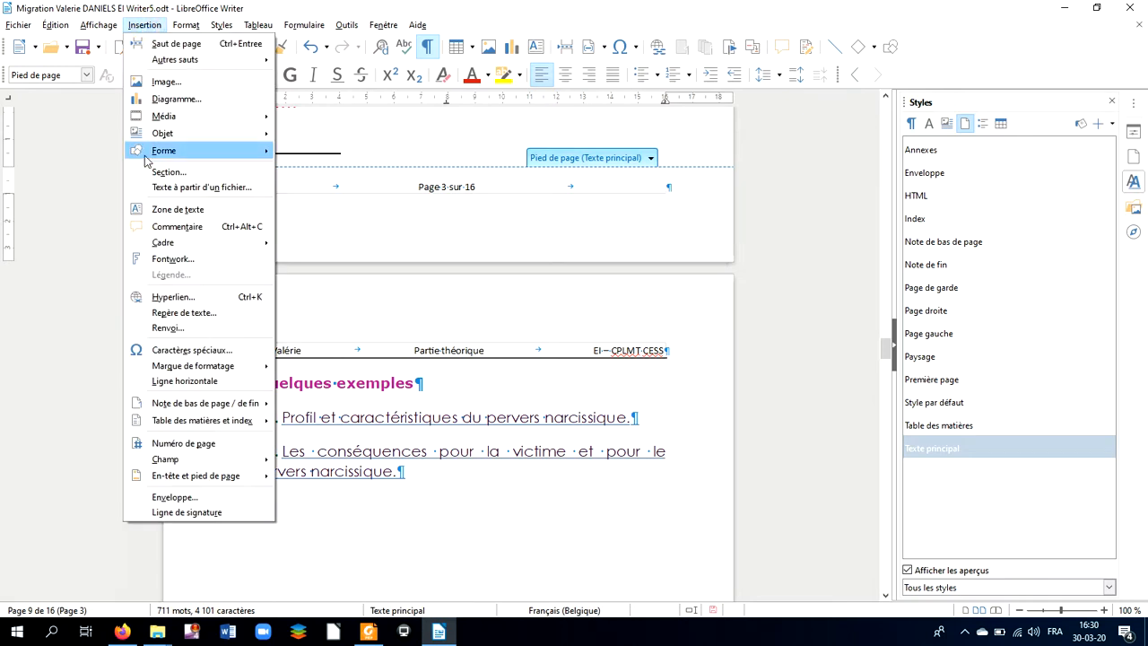
mouse_move(182, 460)
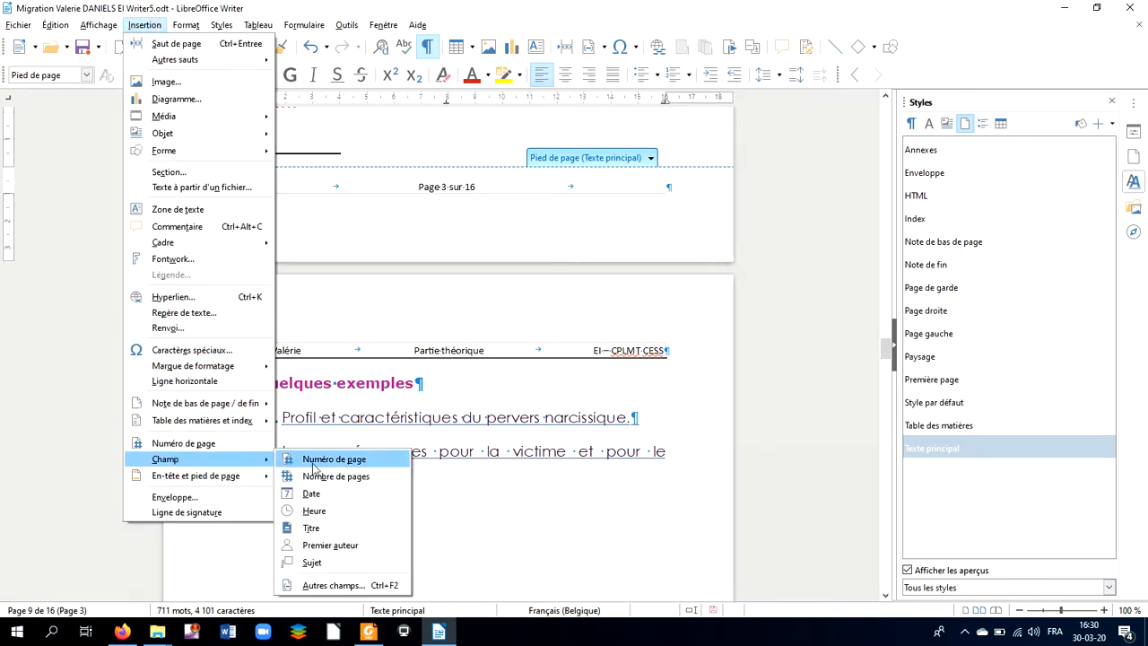
left_click(316, 492)
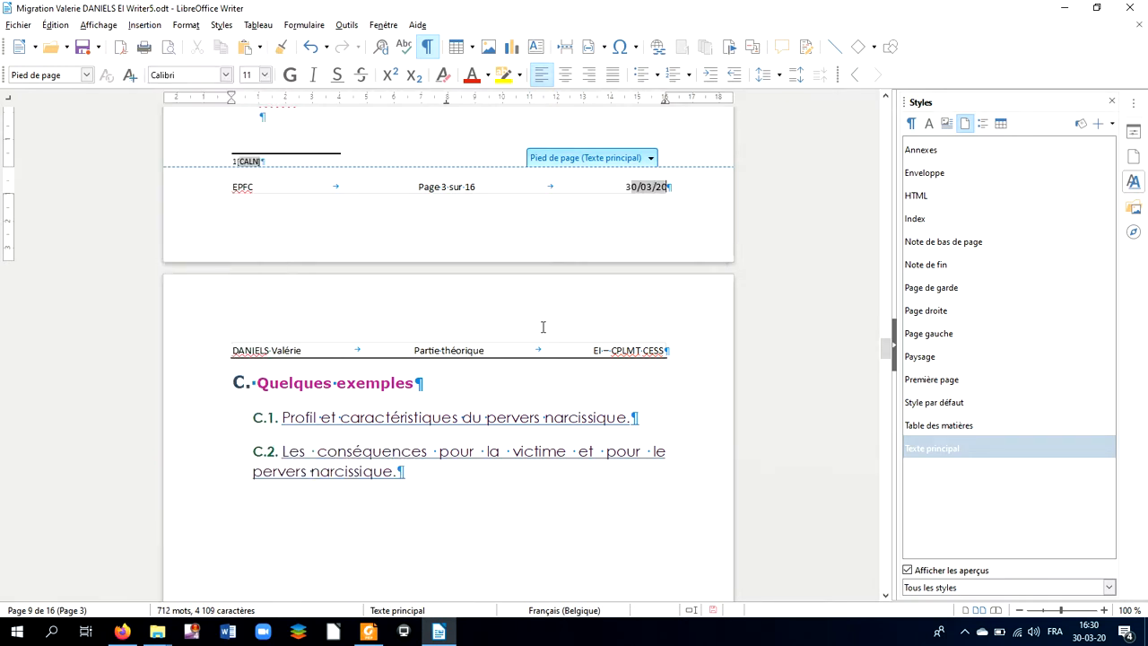
Step: Reformat the footer date field as '31 déc. 99' so it reads 30 mars 20
left_click(638, 188)
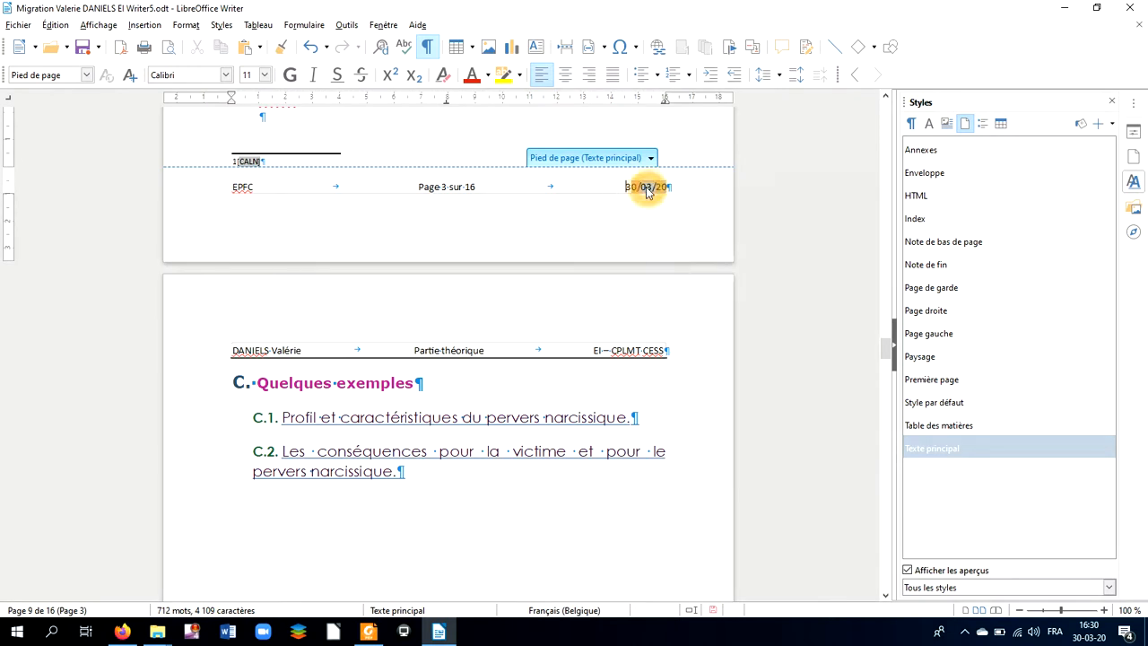
right_click(646, 186)
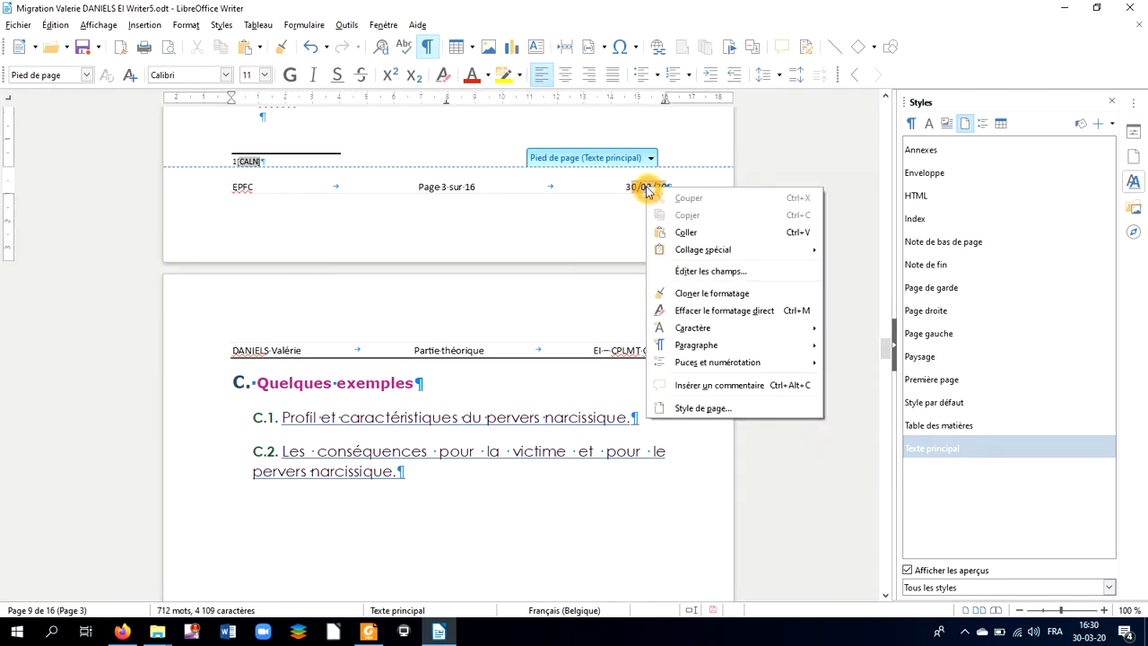
left_click(679, 273)
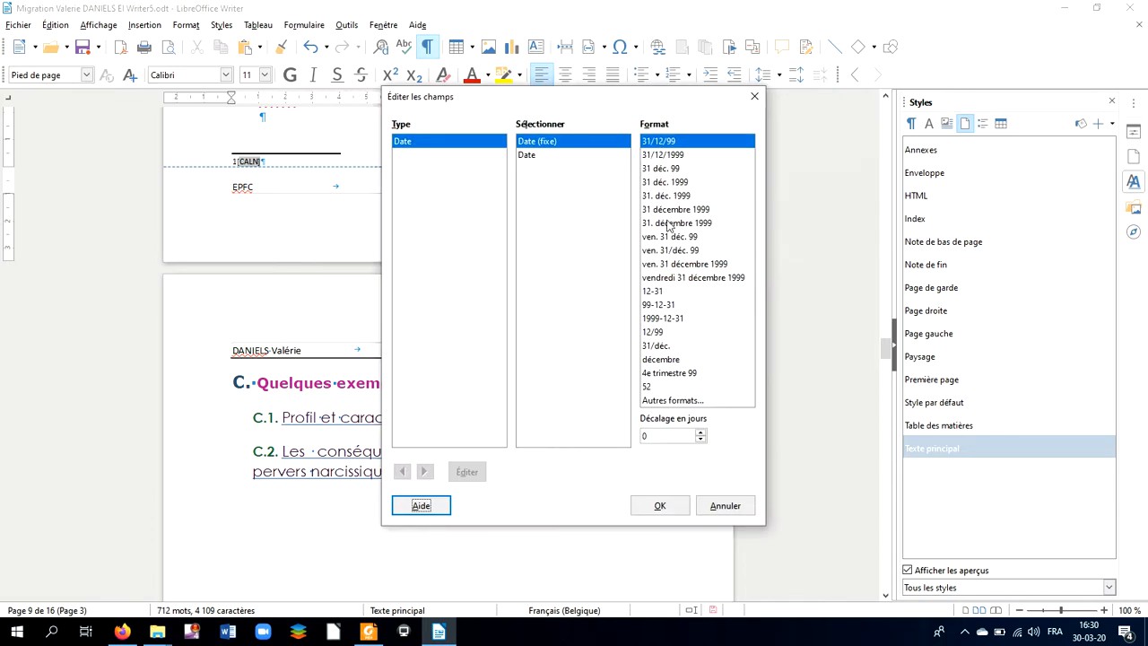
left_click(679, 399)
left_click(688, 247)
left_click(672, 319)
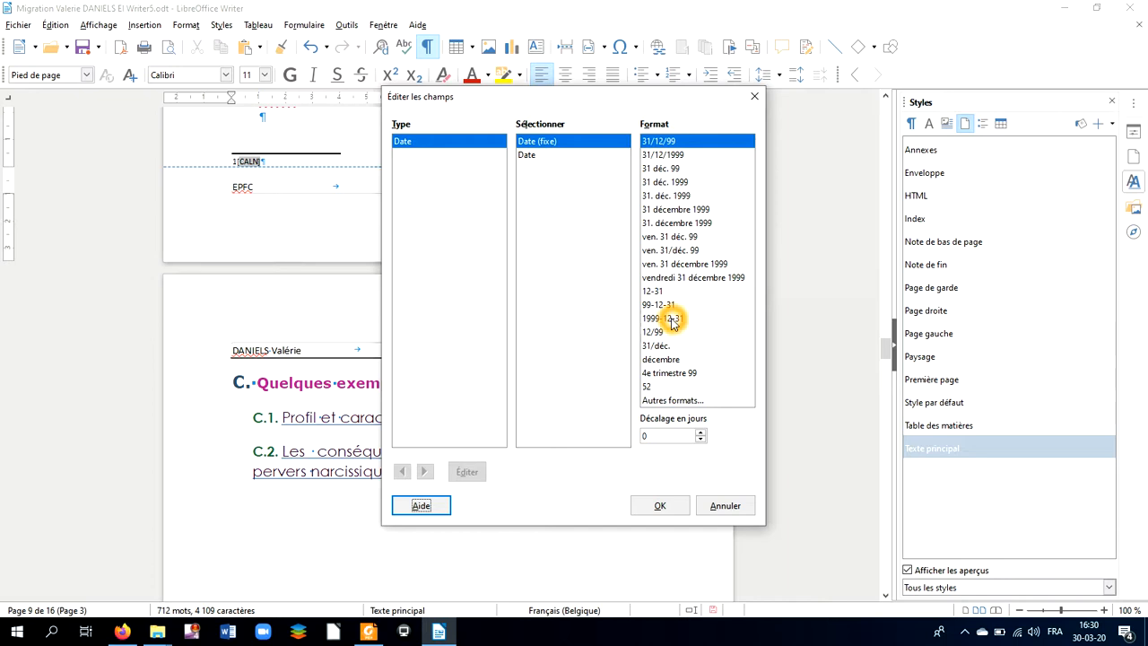
left_click(679, 168)
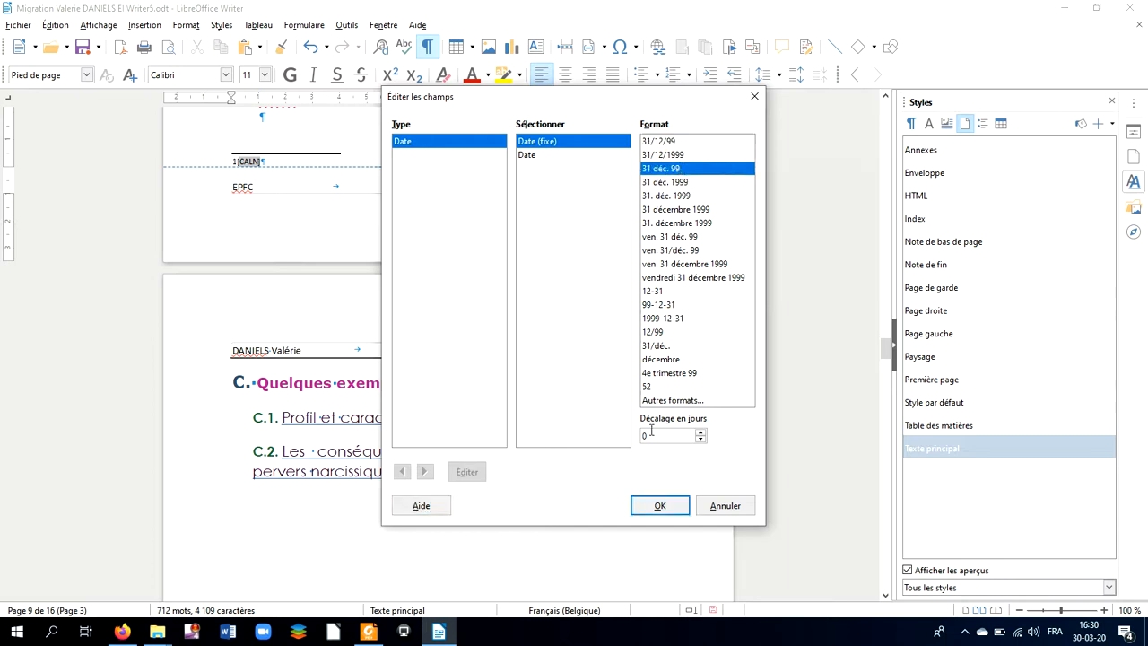
left_click(658, 500)
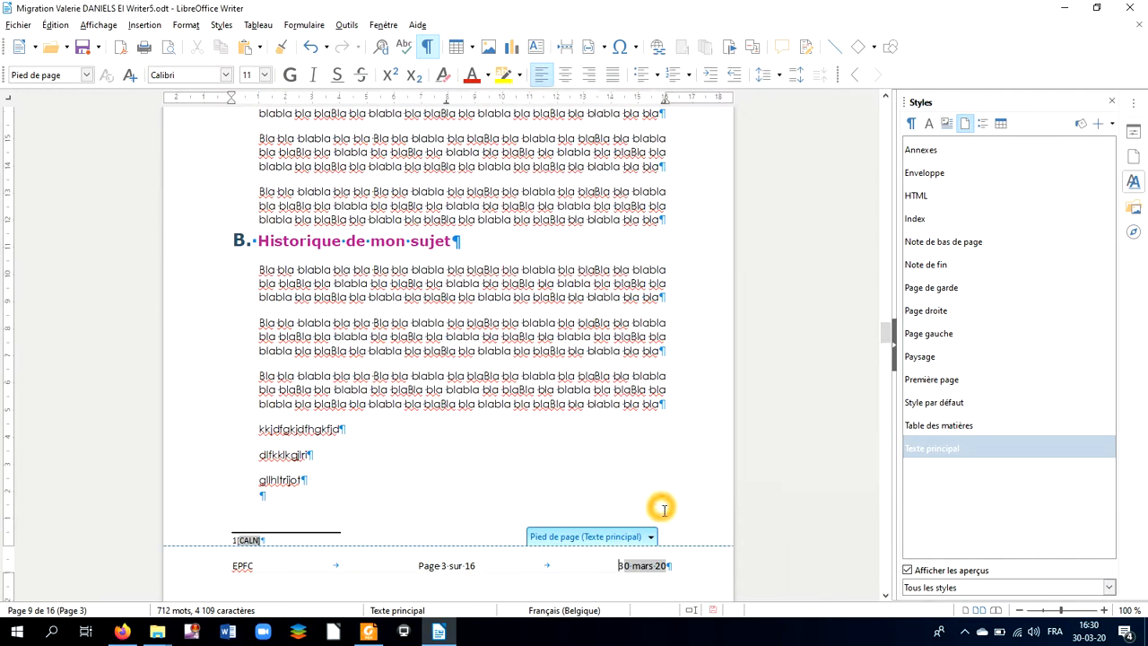
left_click(669, 492)
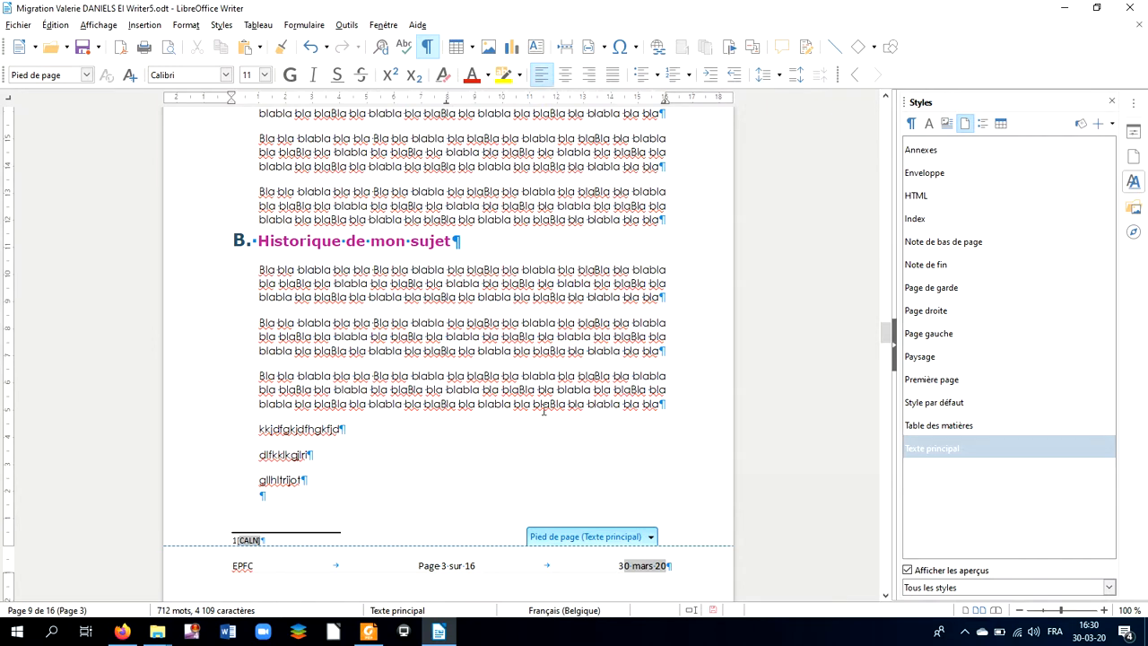
Step: Give the footer paragraph a thin top border line in the Paragraphe Bordures settings
left_click(186, 24)
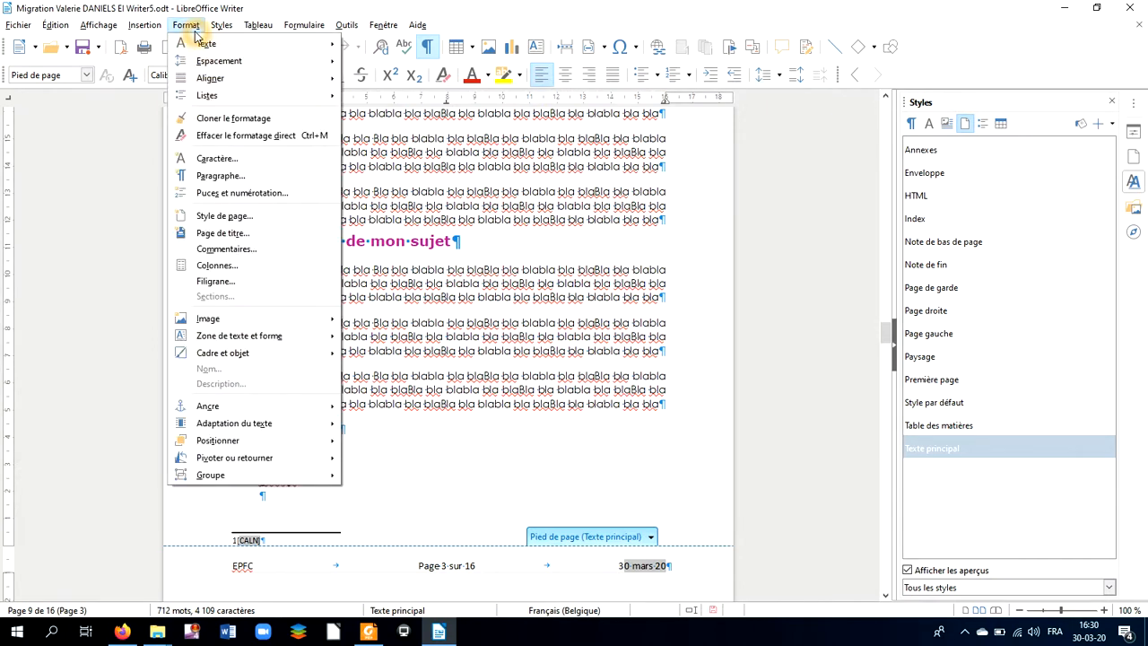
left_click(249, 179)
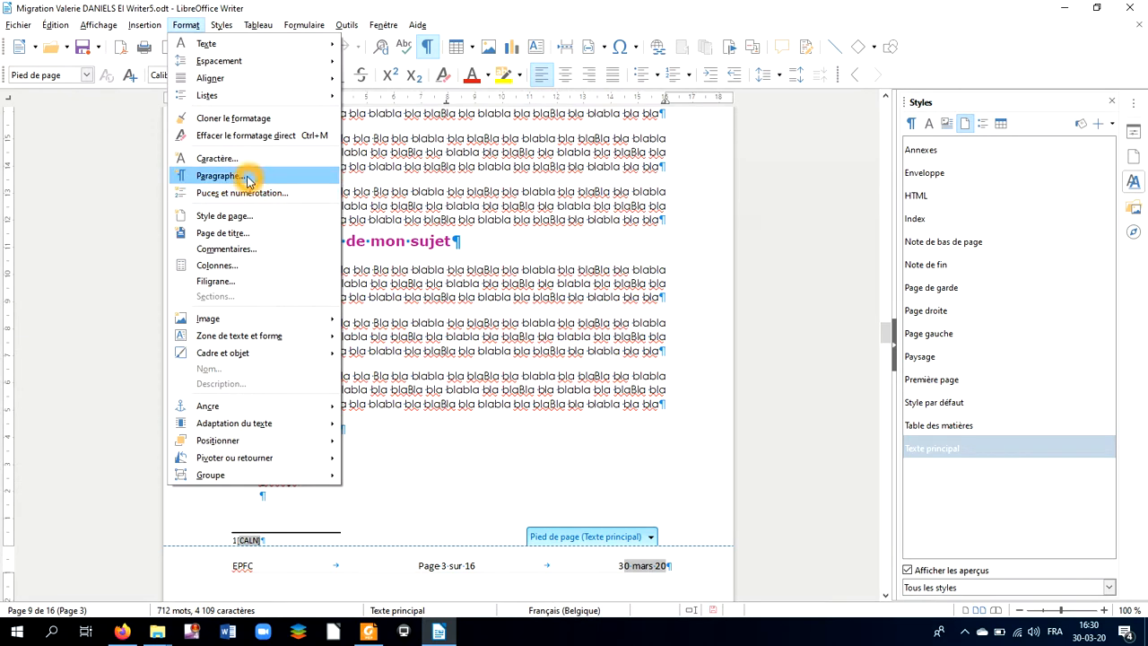
left_click(485, 394)
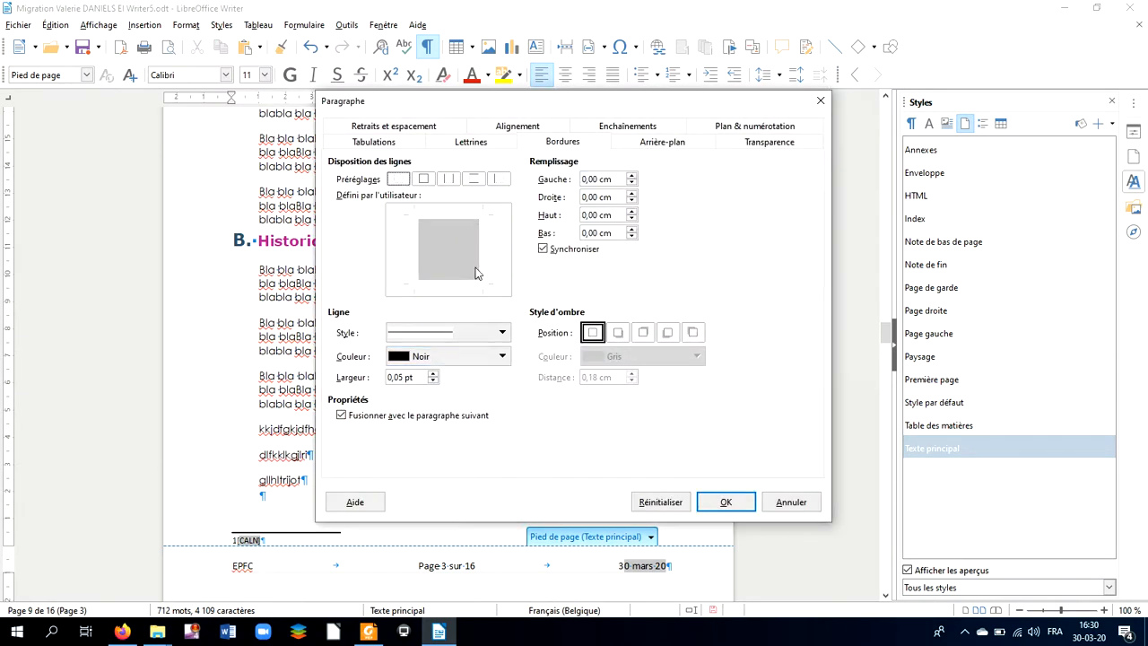
left_click(465, 215)
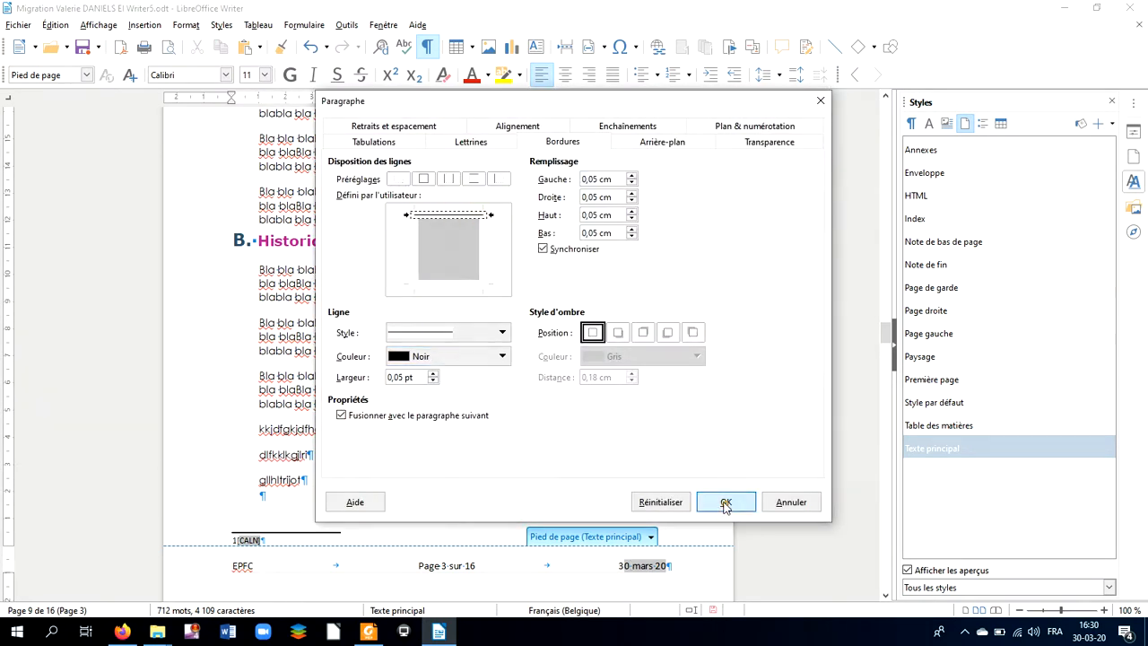
left_click(726, 502)
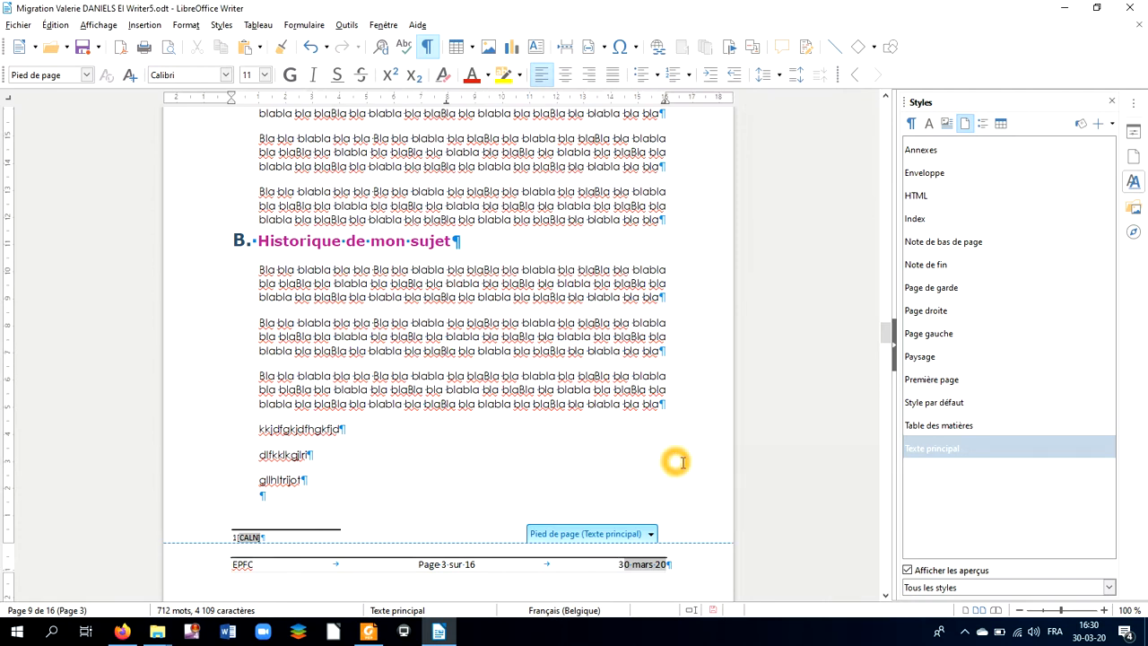
scroll(683, 463, "down", 1)
Step: Show the heading outline in the Navigator and jump to the 'Partie pratique' section
left_click(892, 339)
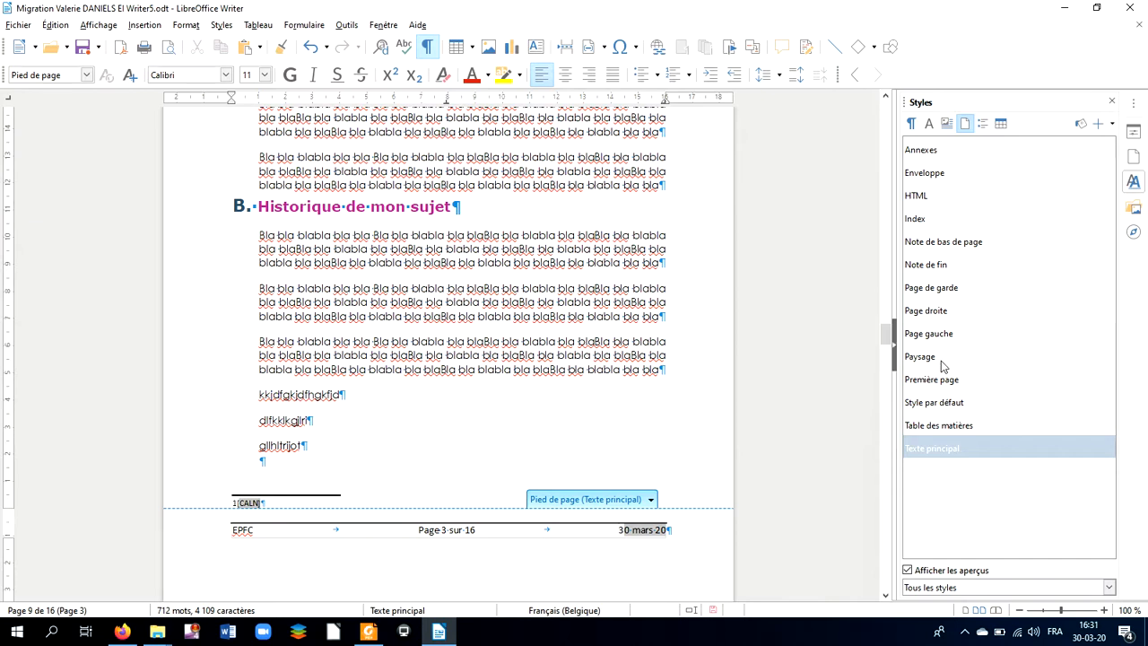
left_click(1132, 231)
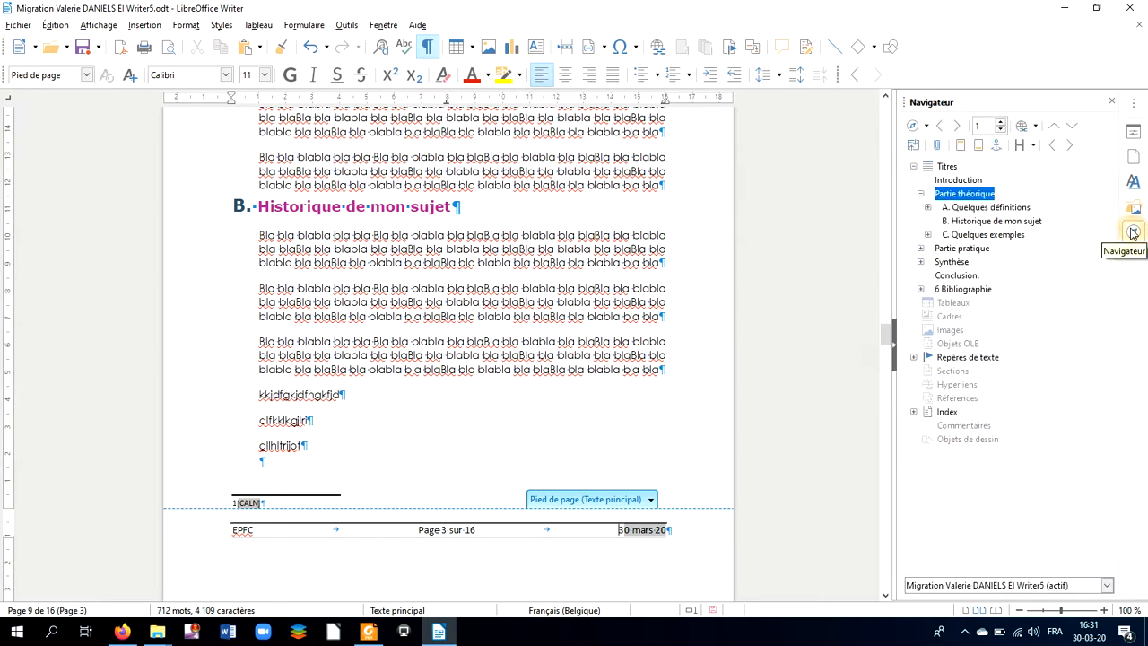
double_click(964, 248)
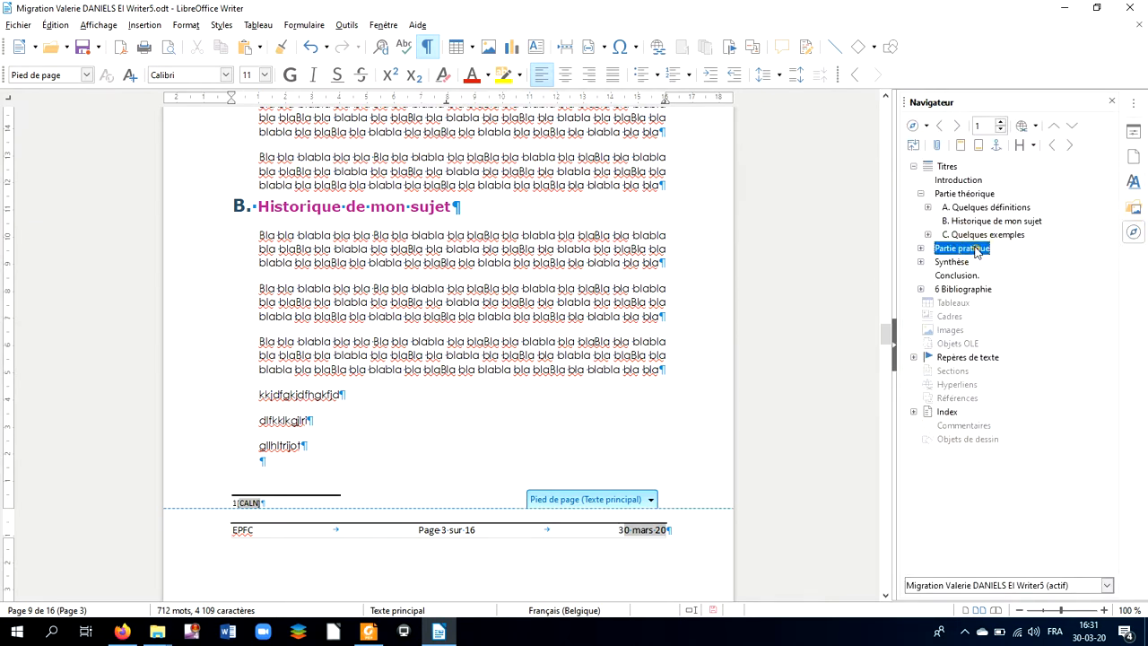
left_click(402, 221)
Step: Scroll through the pages to verify the page 5 footer reads 'Page 5 sur 16'
scroll(402, 222, "up", 1)
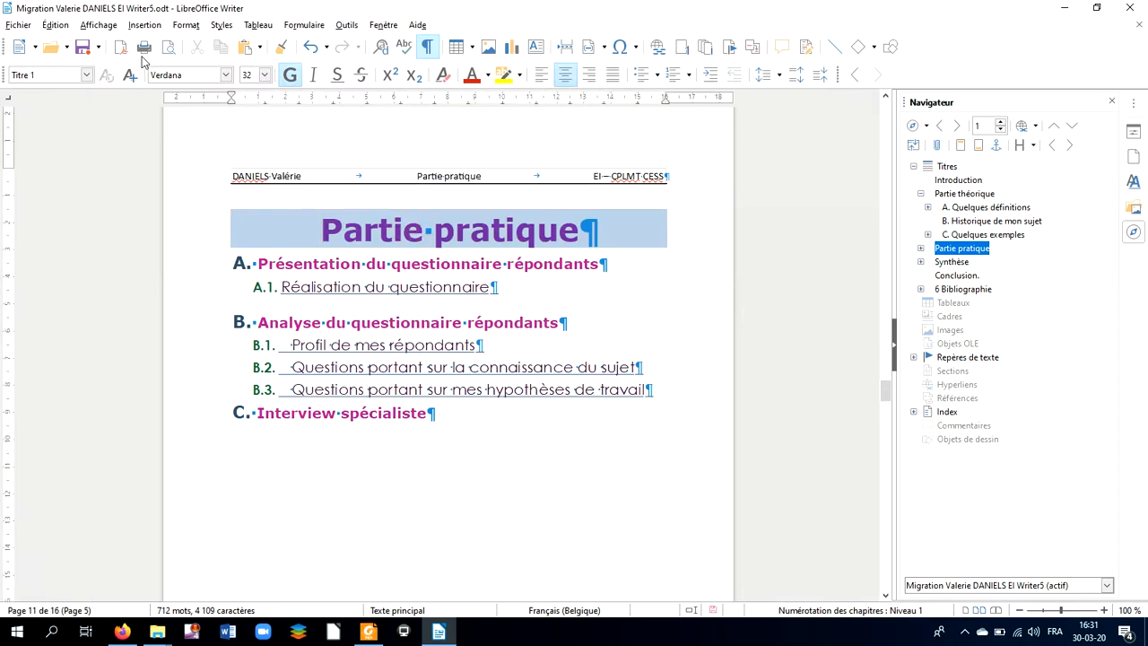
left_click(446, 194)
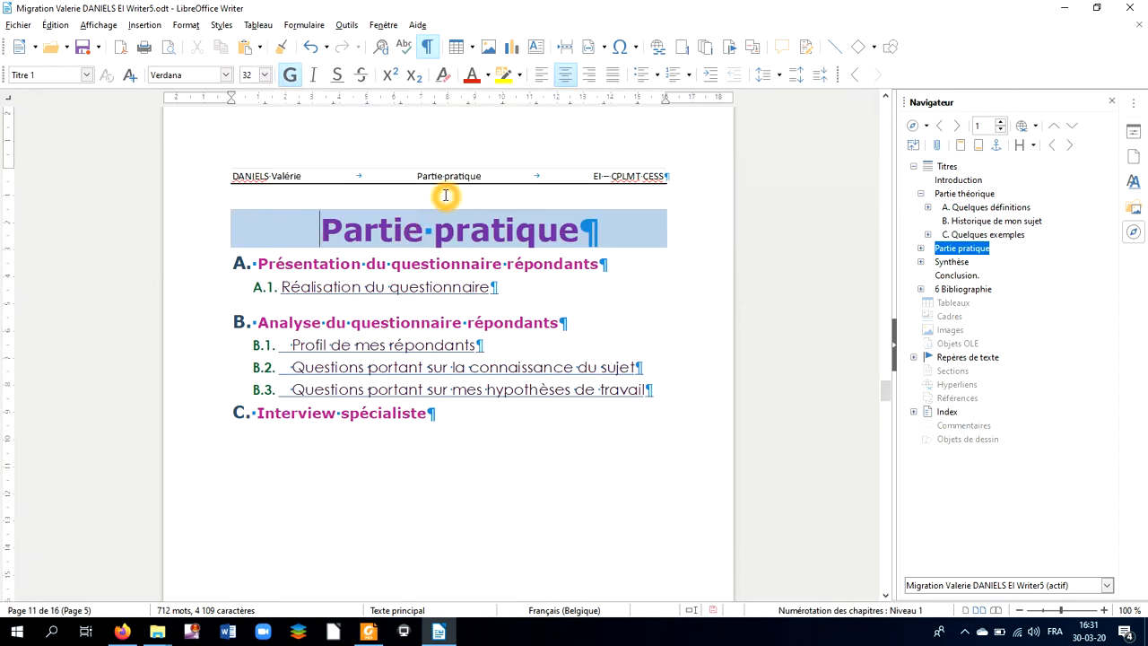
scroll(469, 179, "down", 3)
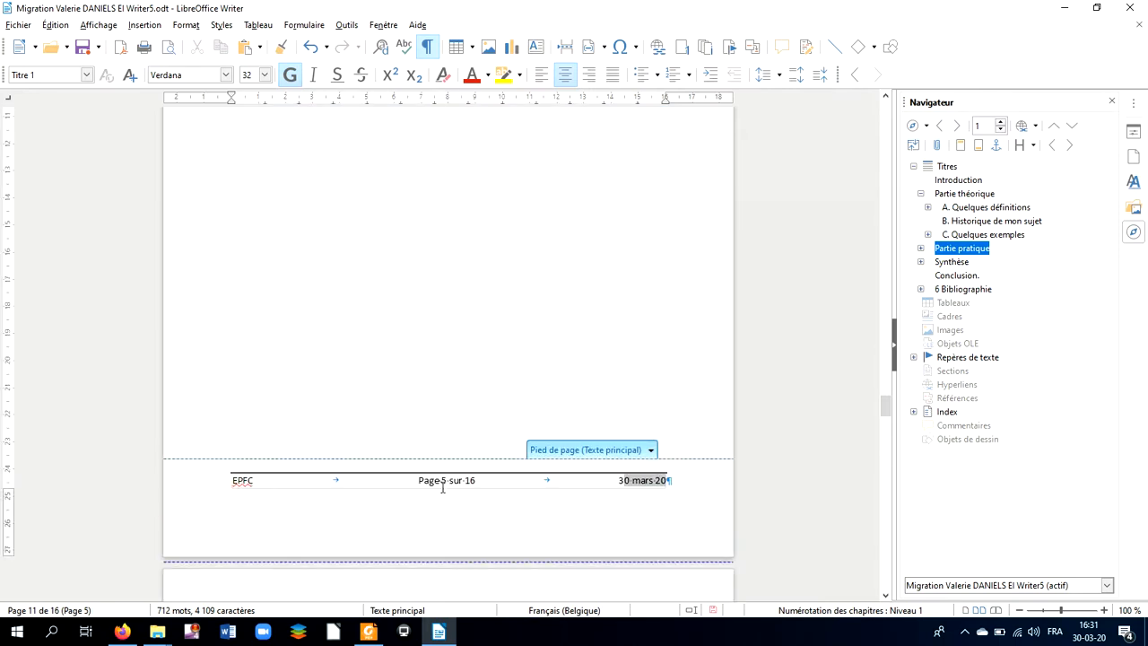
left_click(478, 499)
scroll(638, 480, "down", 3)
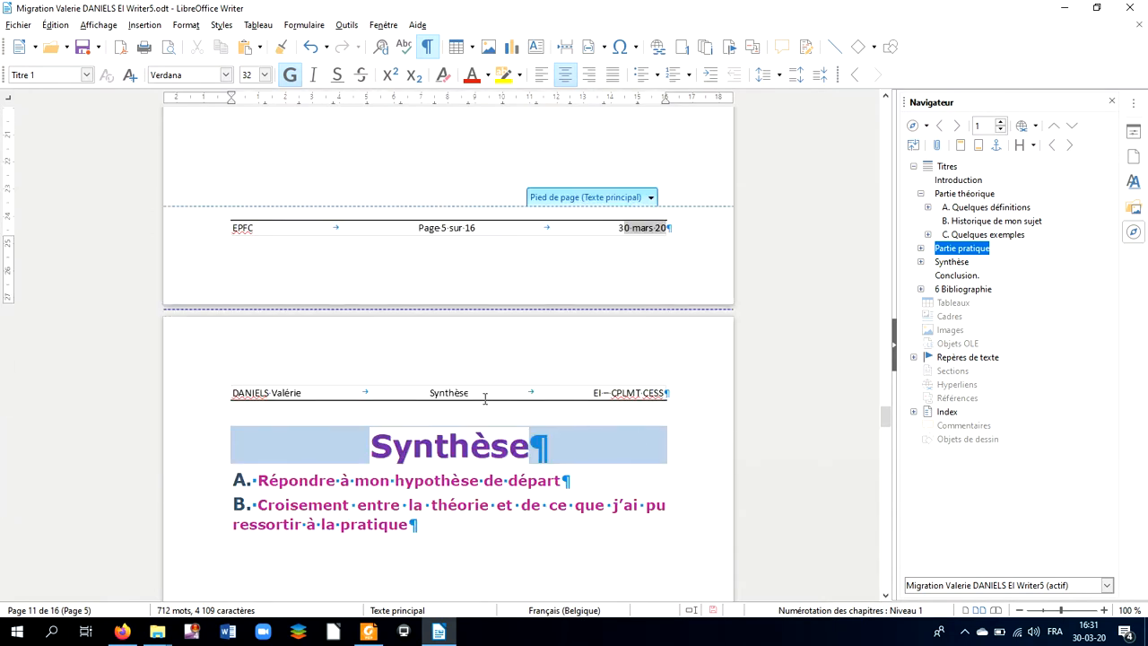
scroll(484, 399, "down", 2)
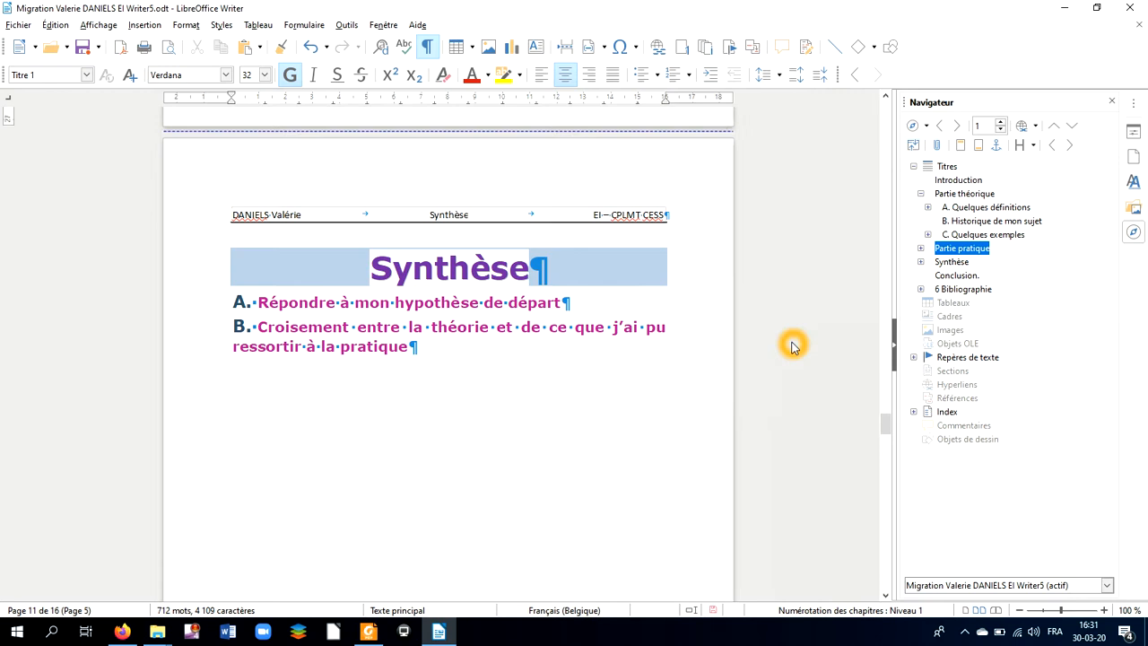